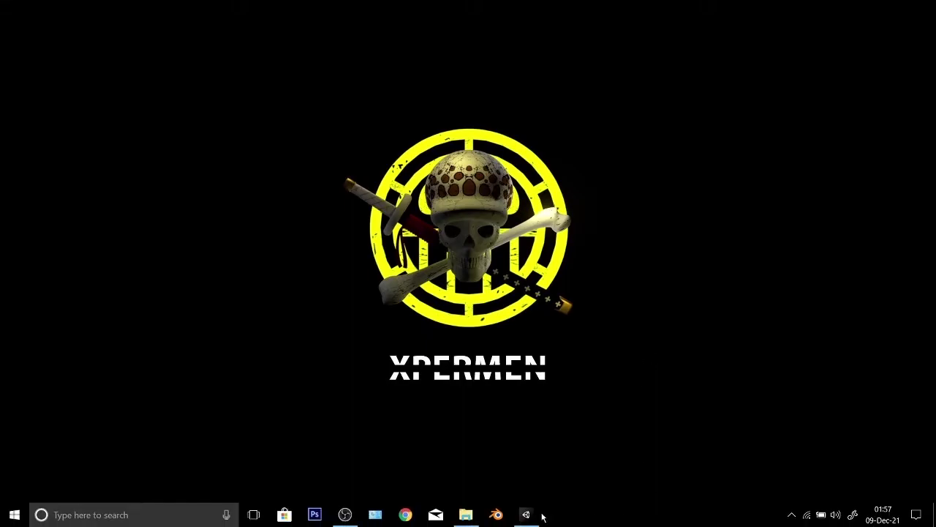
# Import the RUMAH ADAT Audio folder with its three narration mp3s into Unity's Assets
pyautogui.click(539, 516)
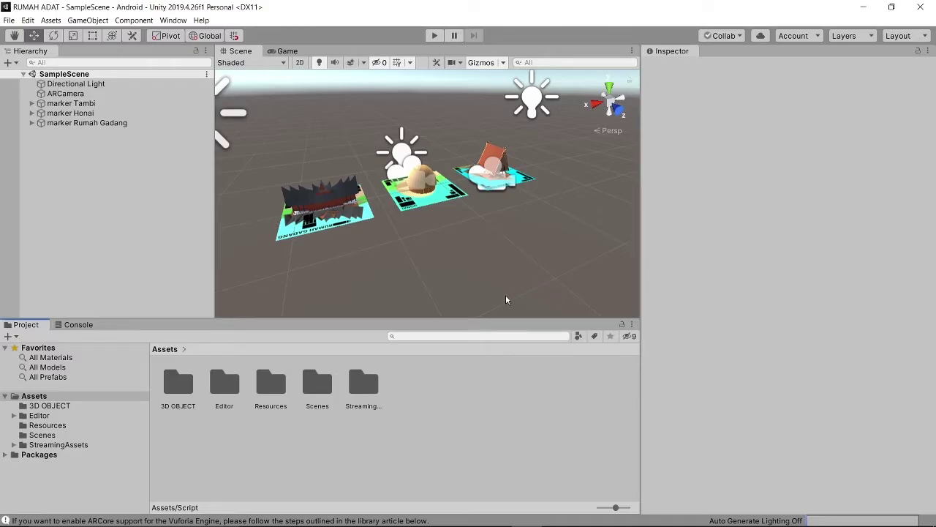
pyautogui.hotkey('alt', 'Tab')
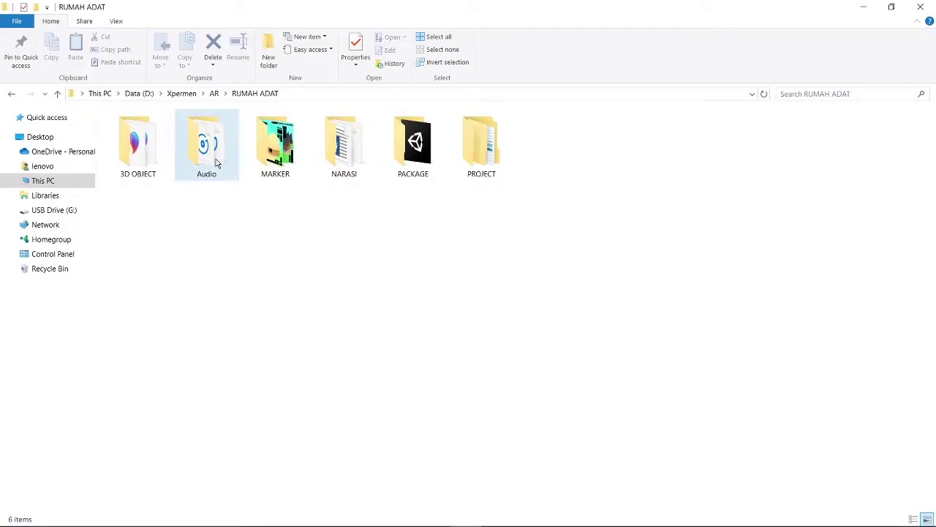
pyautogui.doubleClick(216, 162)
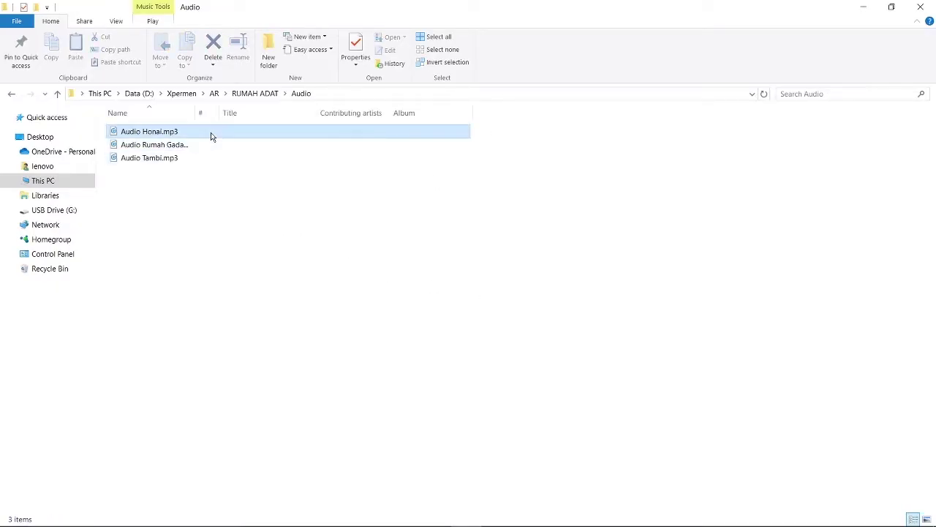
pyautogui.click(213, 145)
pyautogui.click(216, 160)
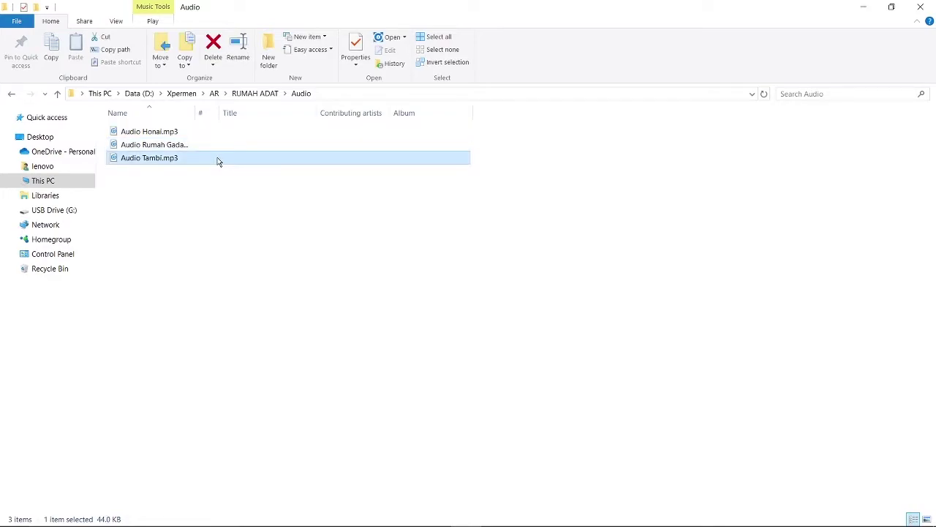
pyautogui.click(252, 93)
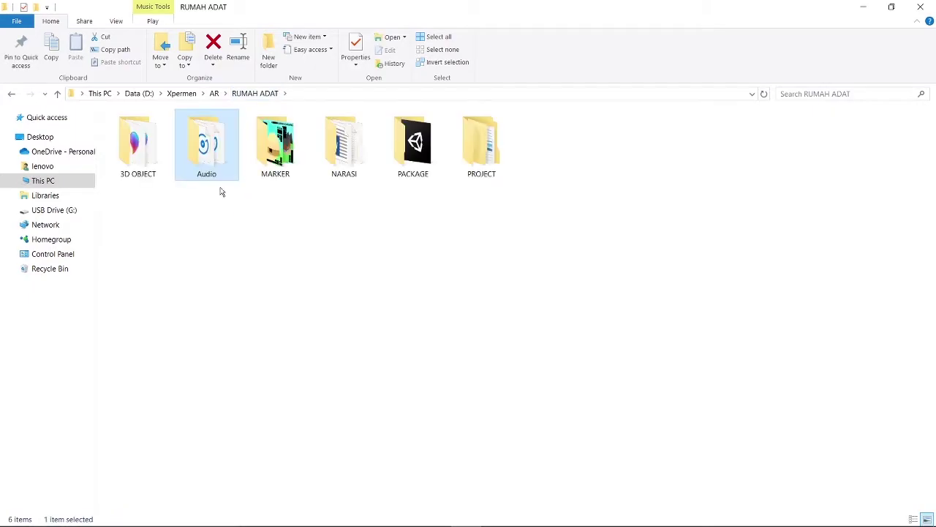
pyautogui.moveTo(214, 157); pyautogui.dragTo(440, 414)
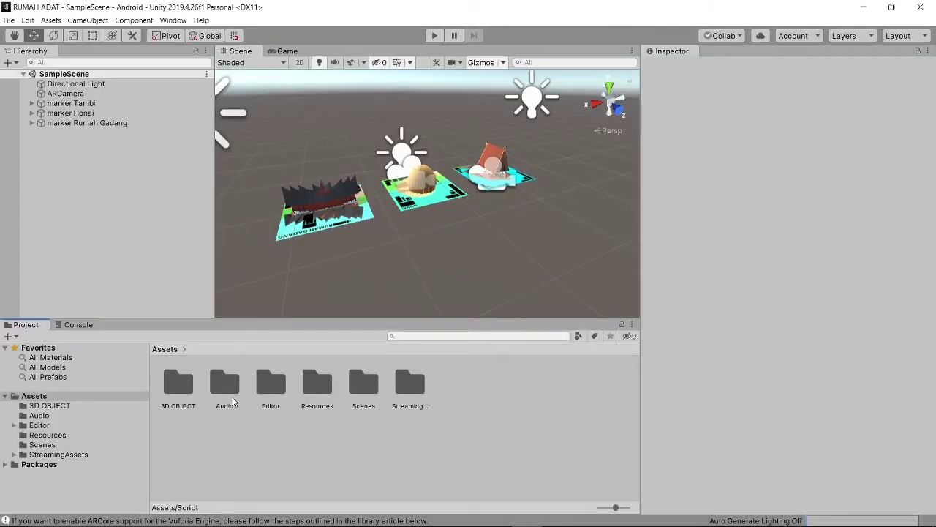
# Open the Audio folder and inspect the Audio Honai and Audio Rumah Gadang import settings
pyautogui.doubleClick(234, 402)
pyautogui.click(177, 388)
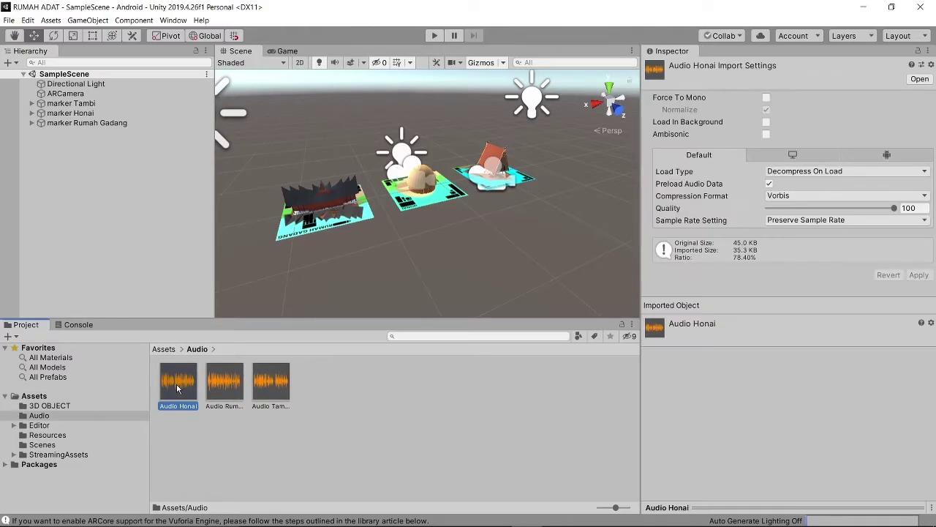
pyautogui.click(227, 391)
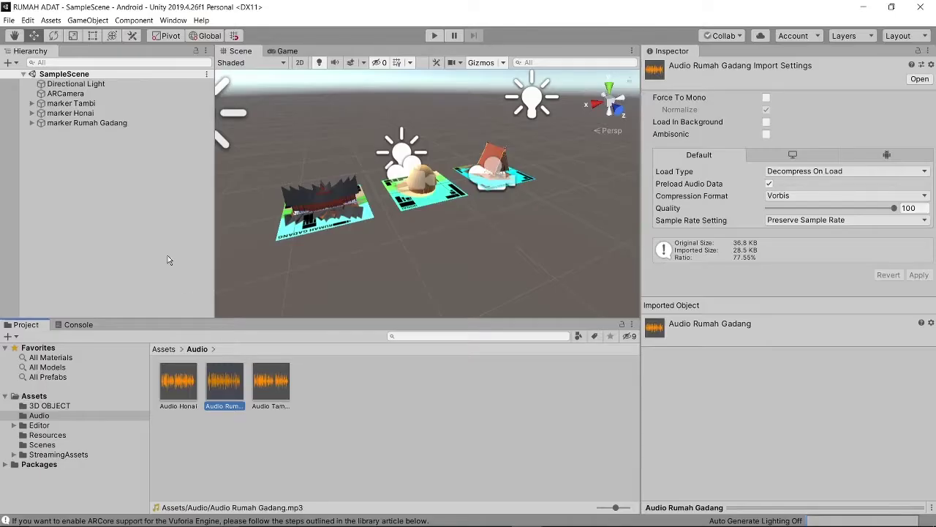
pyautogui.click(95, 104)
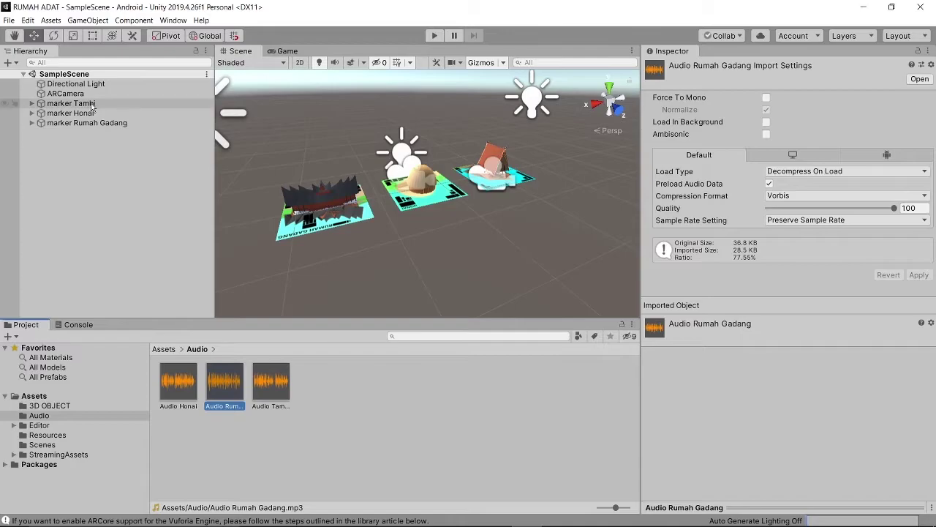
# Select markers Tambi, Honai and Rumah Gadang and remove their Default Trackable Event Handler
pyautogui.click(105, 107)
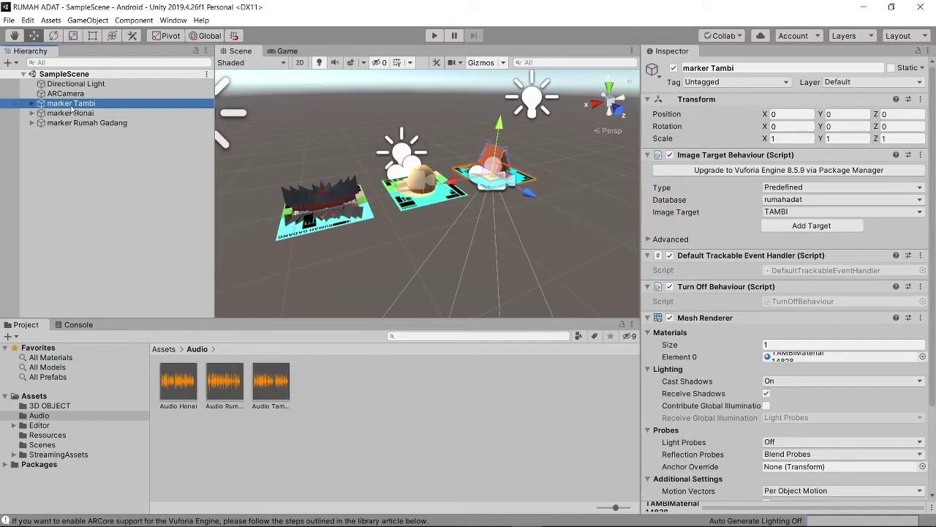
pyautogui.keyDown('shift'); pyautogui.click(87, 125); pyautogui.keyUp('shift')
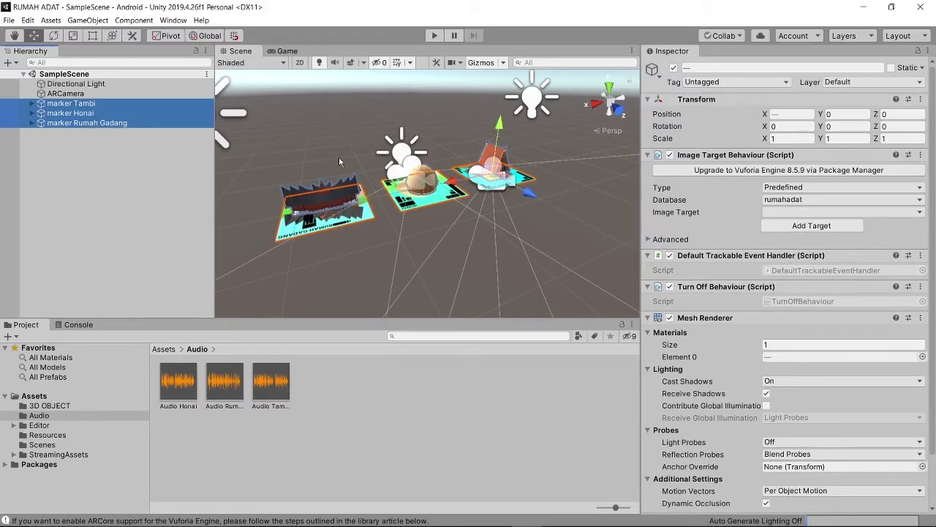
pyautogui.rightClick(847, 256)
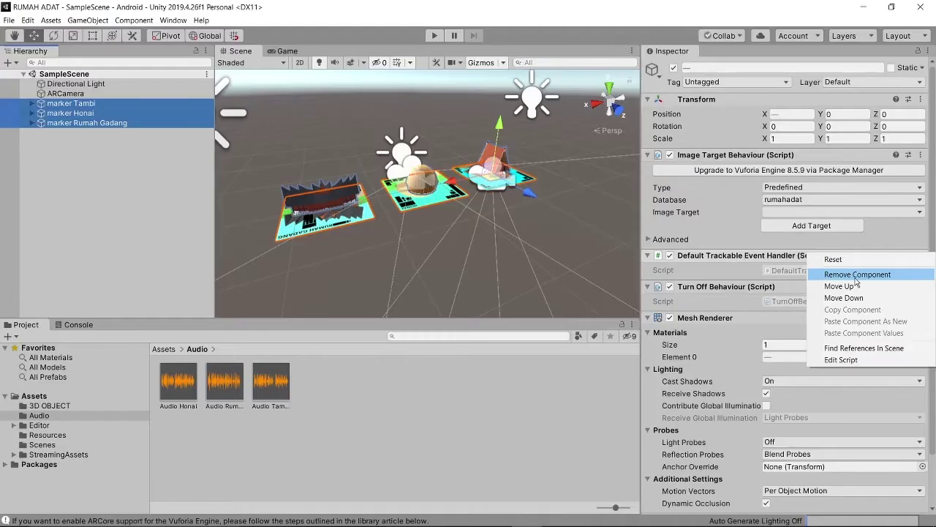
pyautogui.click(856, 274)
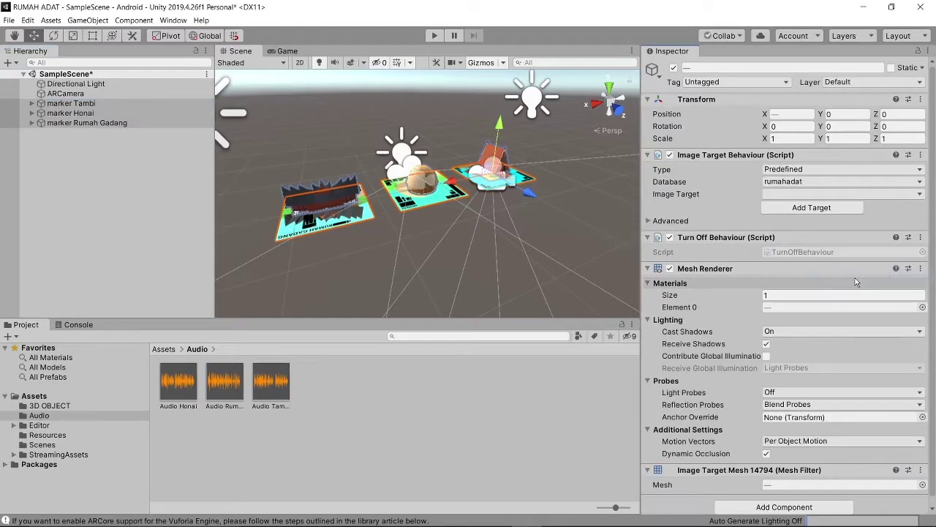
pyautogui.click(165, 350)
# Create a new folder named Script in Assets
pyautogui.rightClick(522, 428)
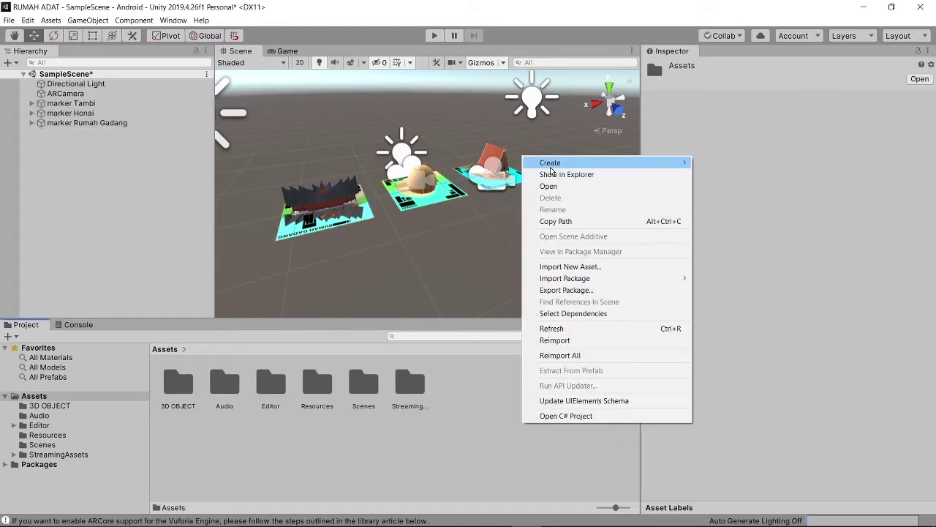
pyautogui.moveTo(551, 171)
pyautogui.click(421, 123)
pyautogui.write('Script')
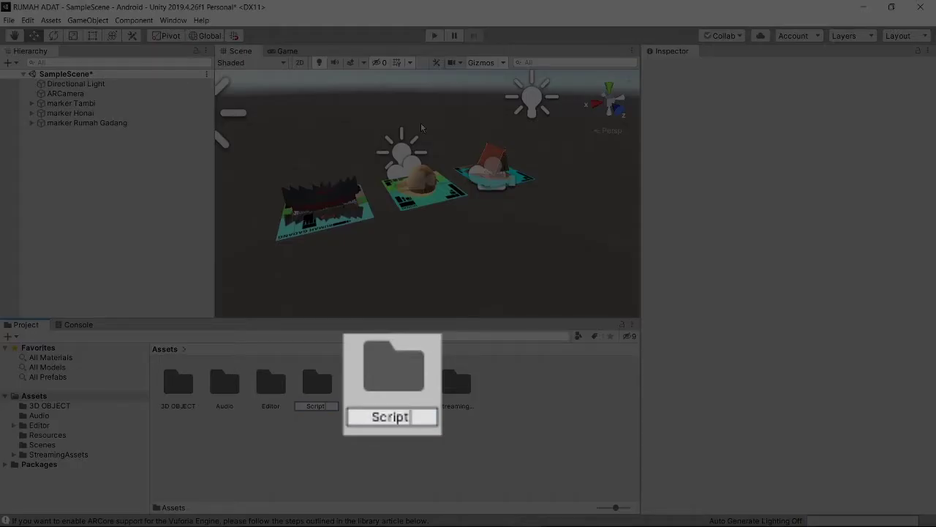
pyautogui.press('Return')
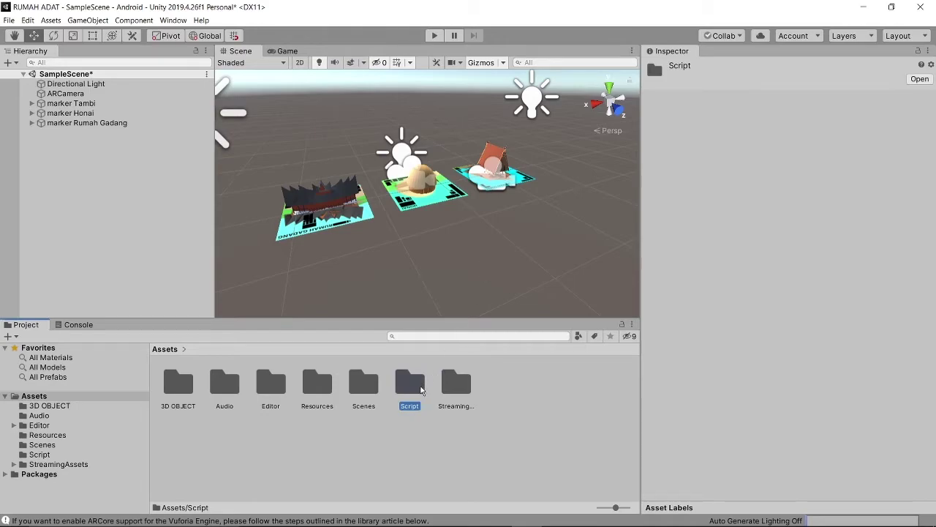
# Inside the Script folder, create a C# script named Trackable
pyautogui.doubleClick(422, 391)
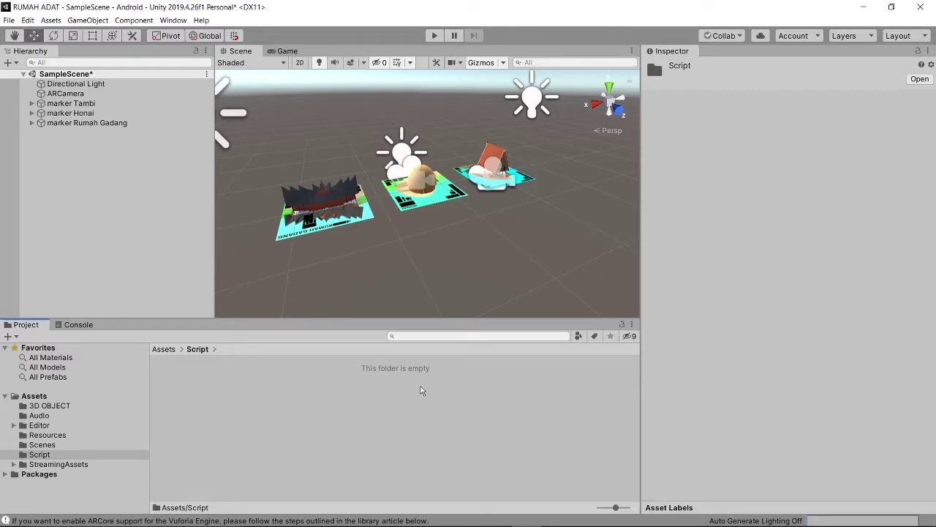
pyautogui.rightClick(421, 390)
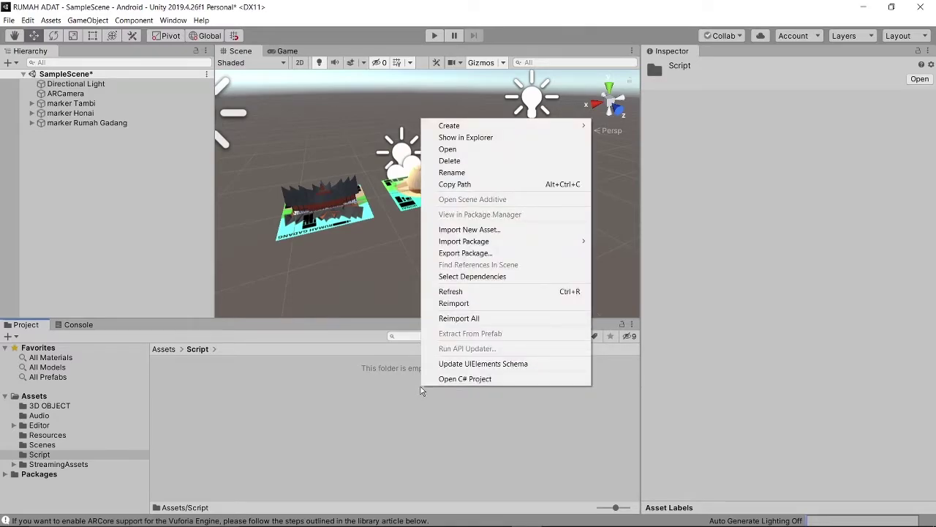
pyautogui.moveTo(449, 126)
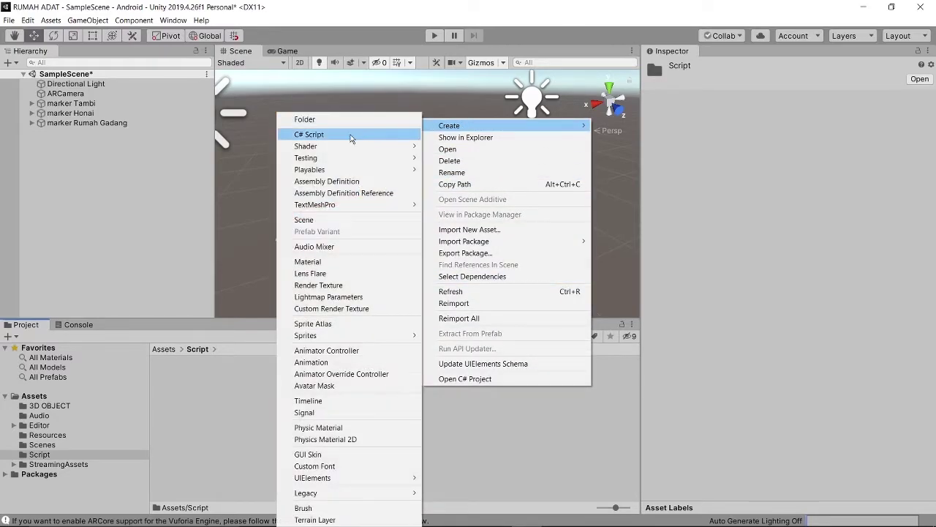
pyautogui.click(351, 137)
pyautogui.write('Trac')
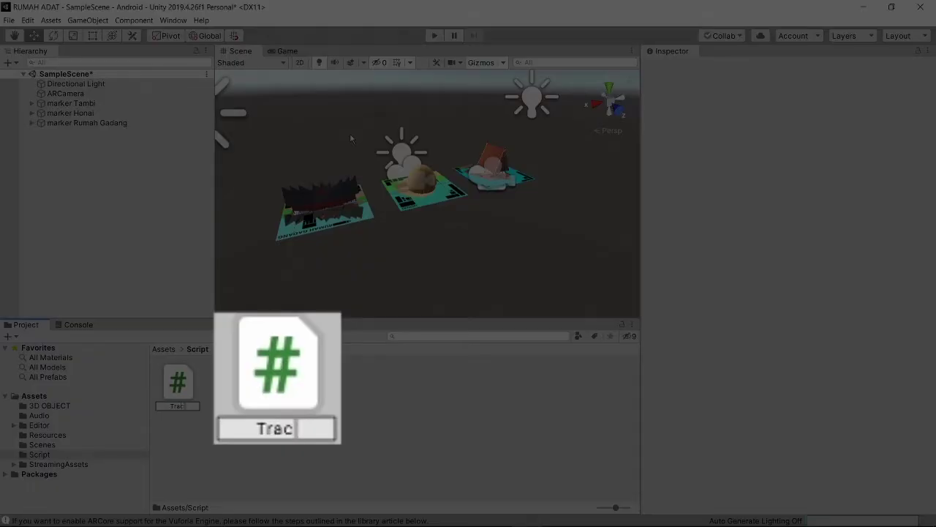
pyautogui.write('kable')
pyautogui.press('Return')
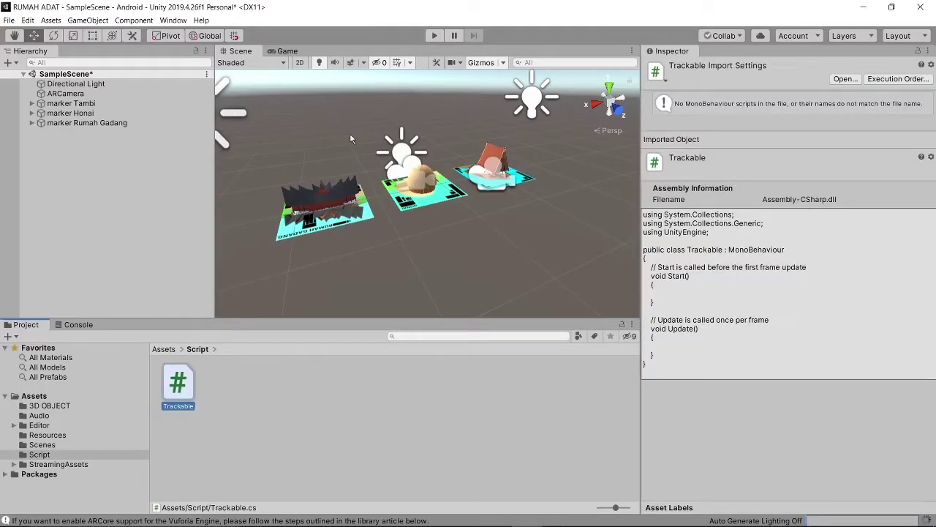
# Open Trackable.cs in Visual Studio and select the MonoBehaviour base class on line 5
pyautogui.doubleClick(179, 384)
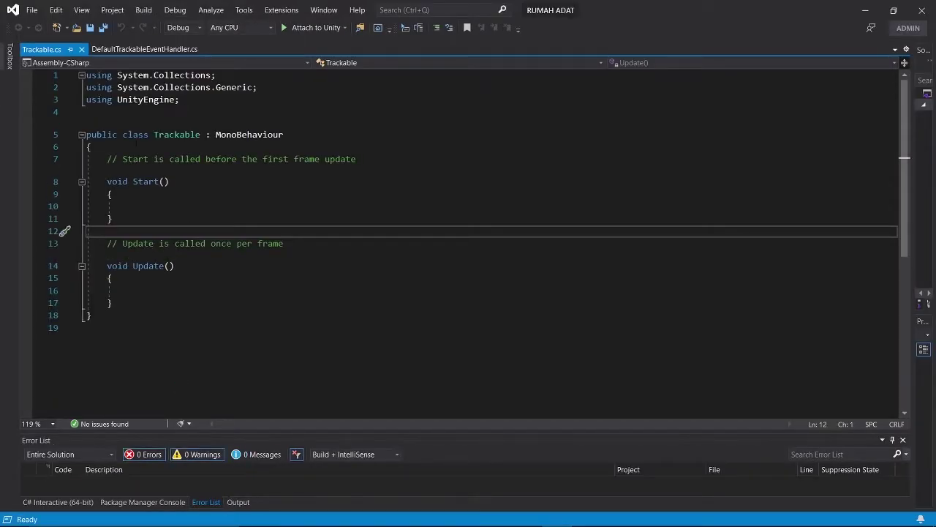
pyautogui.click(130, 147)
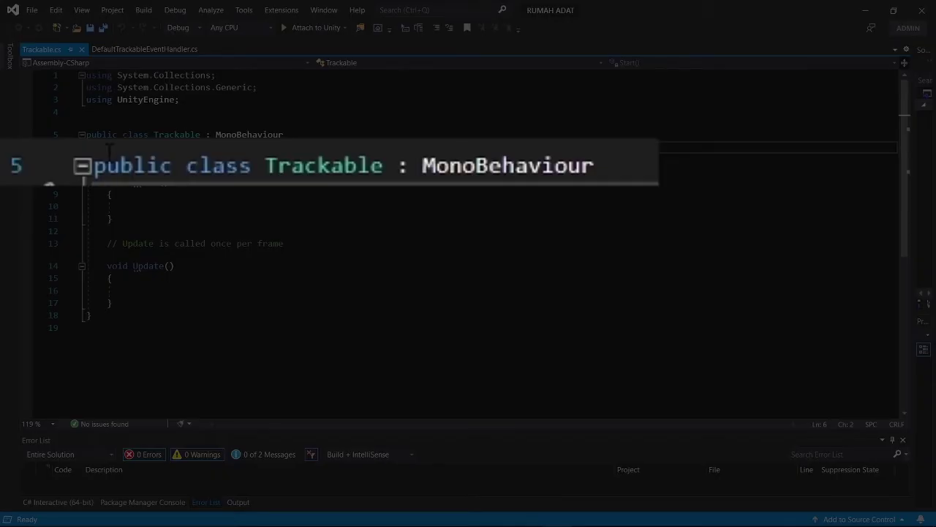
pyautogui.moveTo(86, 134); pyautogui.dragTo(193, 135)
pyautogui.click(205, 134)
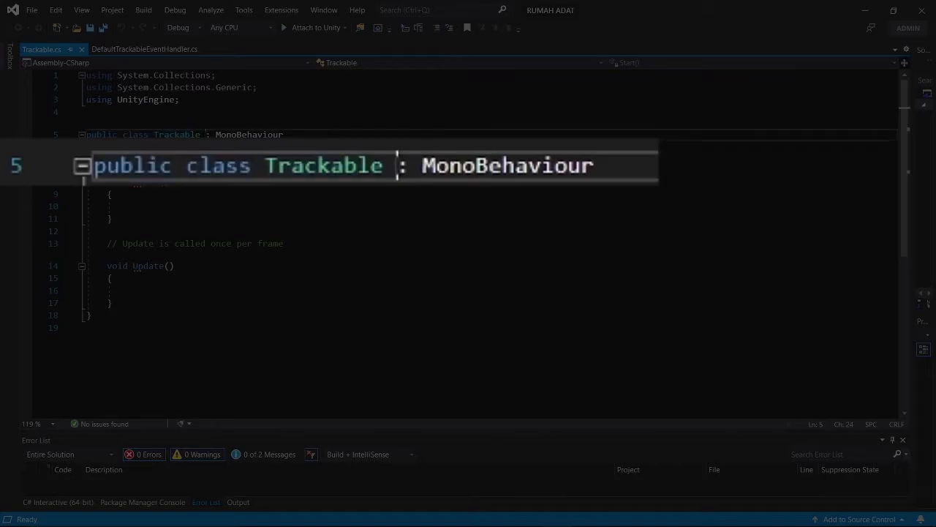
pyautogui.hotkey('shift', 'End')
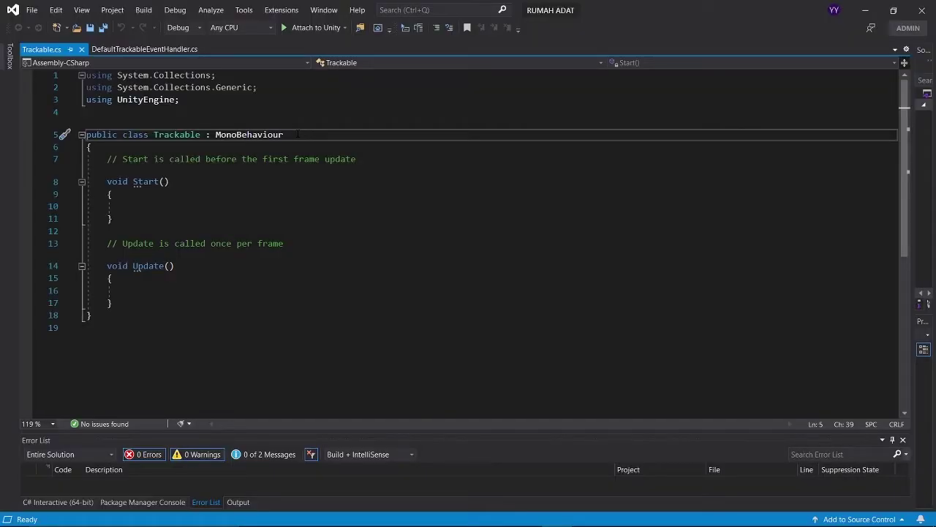
# Change the base class to DefaultTrackableEventHandler, rename Start to Awake and delete Update
pyautogui.moveTo(312, 134); pyautogui.dragTo(216, 134)
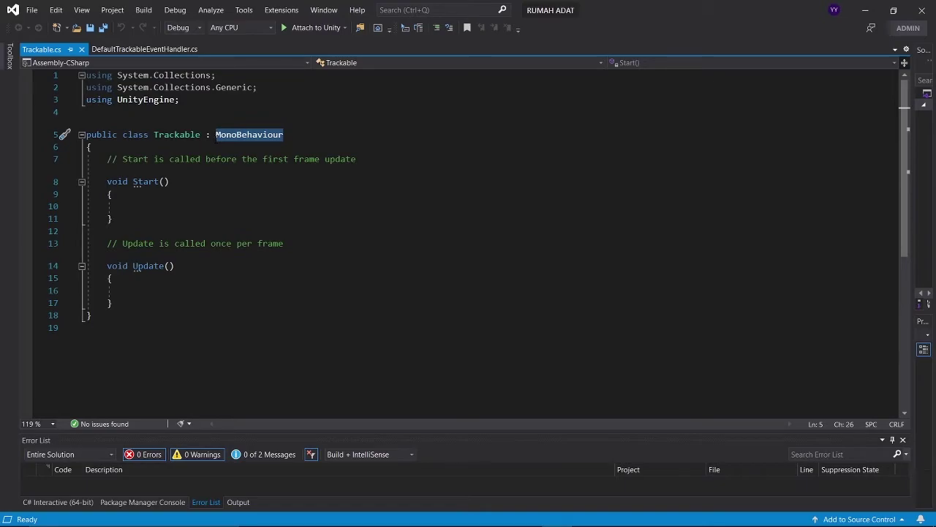
pyautogui.write('D')
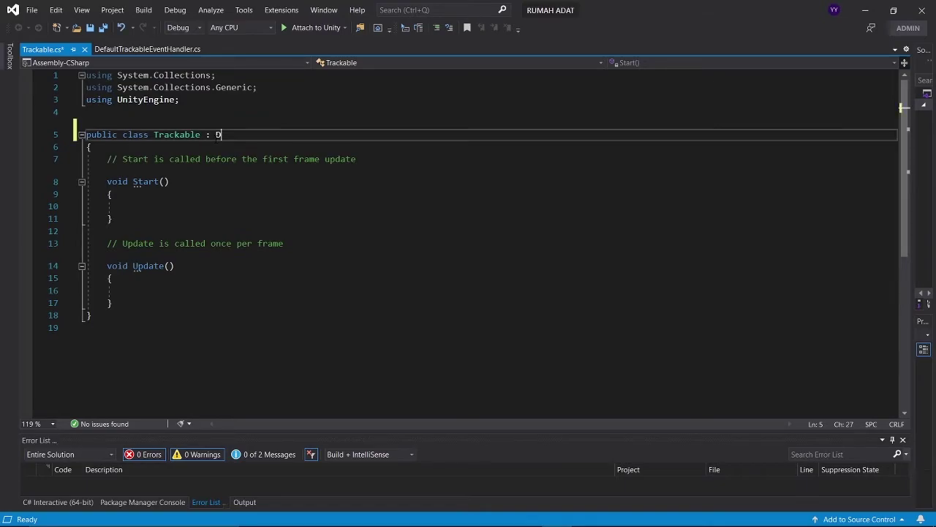
pyautogui.write('efaultTra')
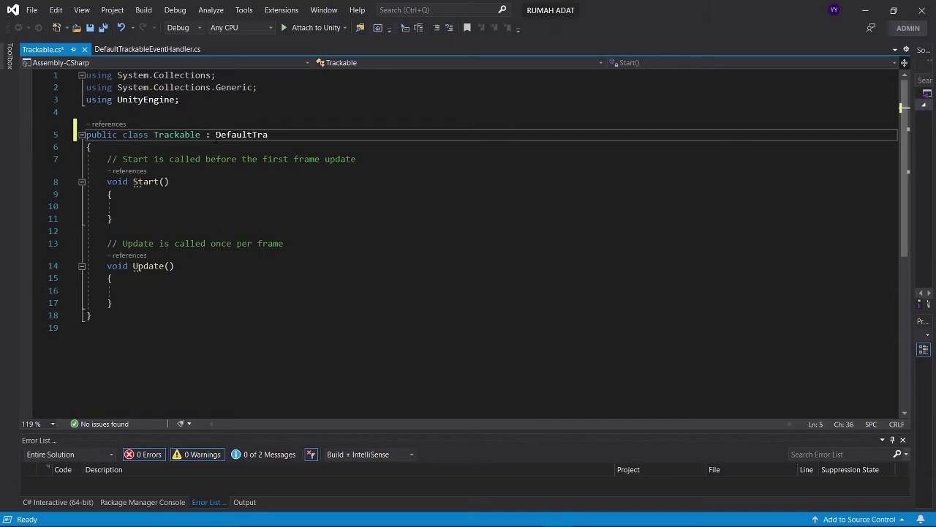
pyautogui.write('ckableEventHandler')
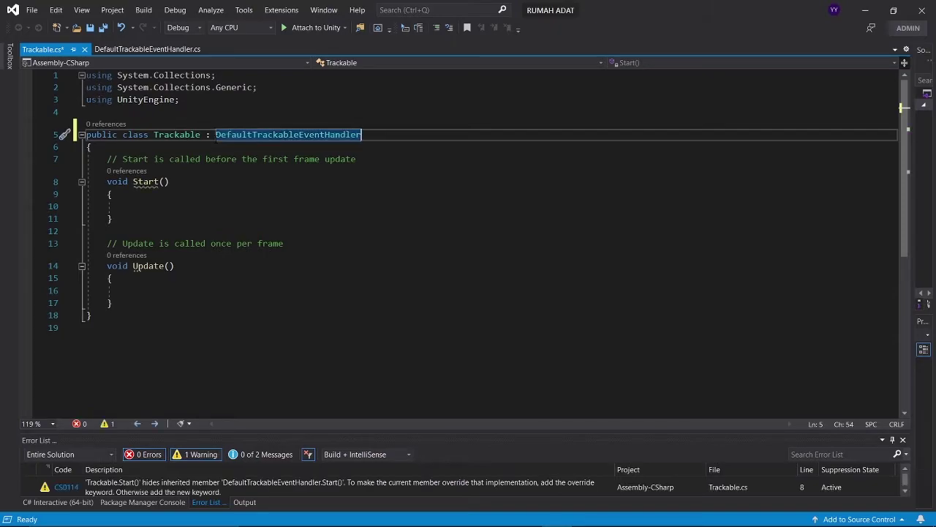
pyautogui.hotkey('ctrl', 's')
pyautogui.doubleClick(150, 183)
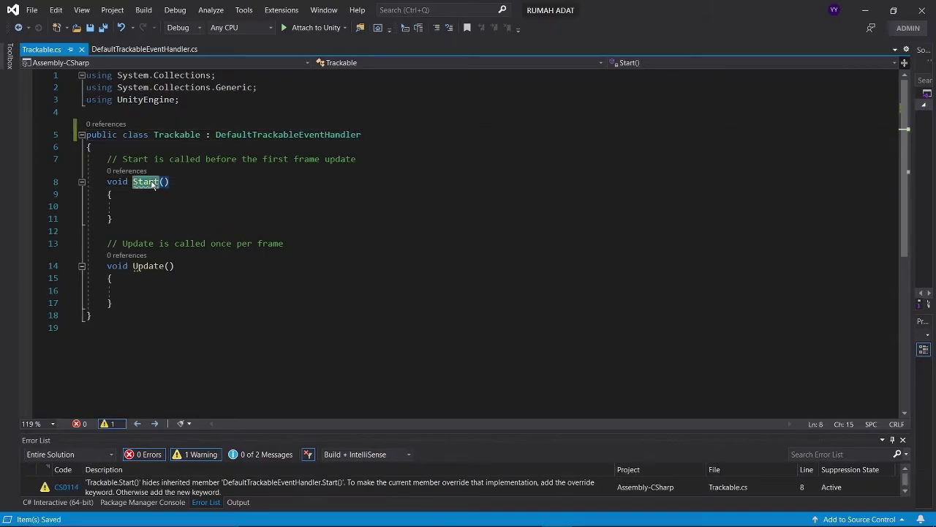
pyautogui.write('Awake')
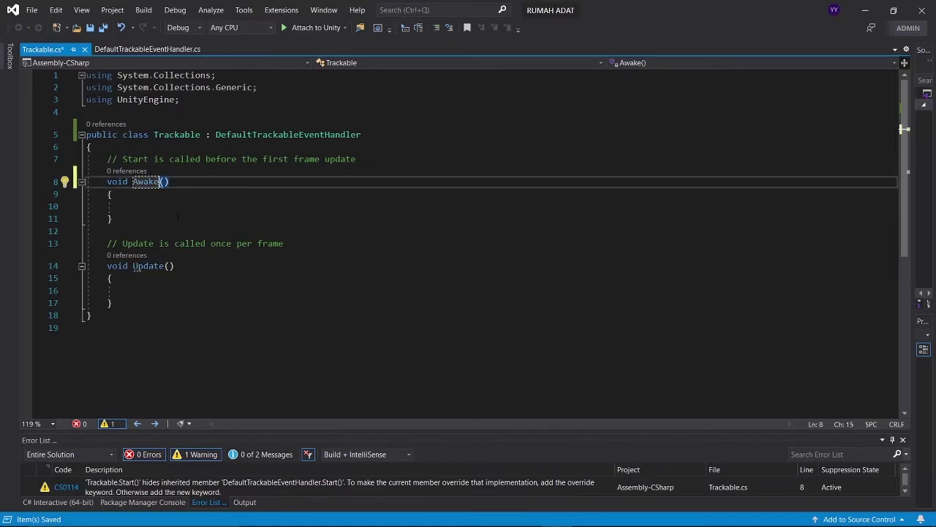
pyautogui.click(112, 303)
pyautogui.moveTo(112, 303); pyautogui.dragTo(87, 241)
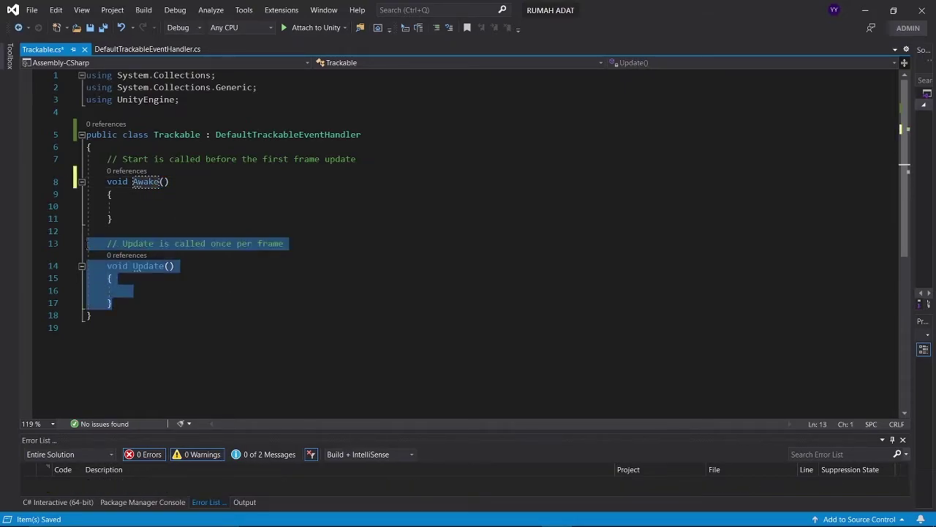
pyautogui.press('BackSpace')
pyautogui.press('BackSpace')
# Replace the Start comment with the field 'public AudioSource suara;'
pyautogui.click(202, 220)
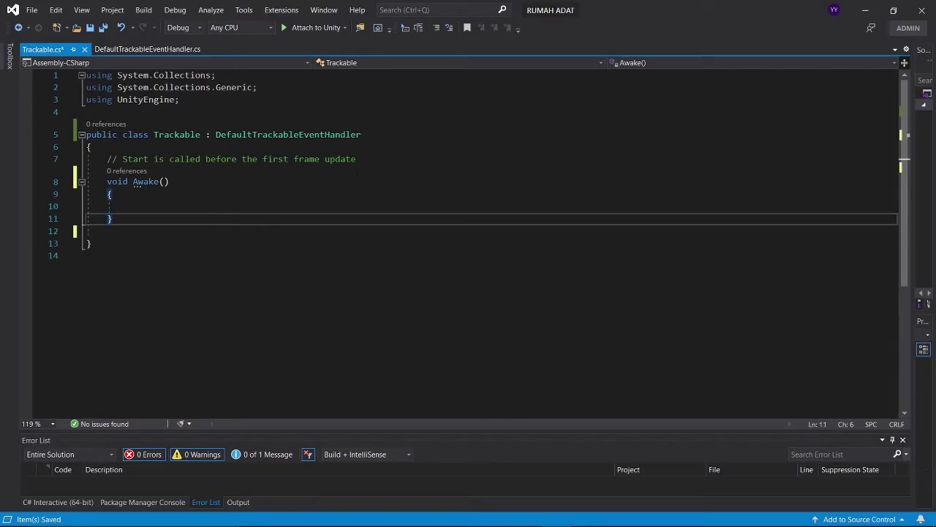
pyautogui.moveTo(356, 159); pyautogui.dragTo(107, 159)
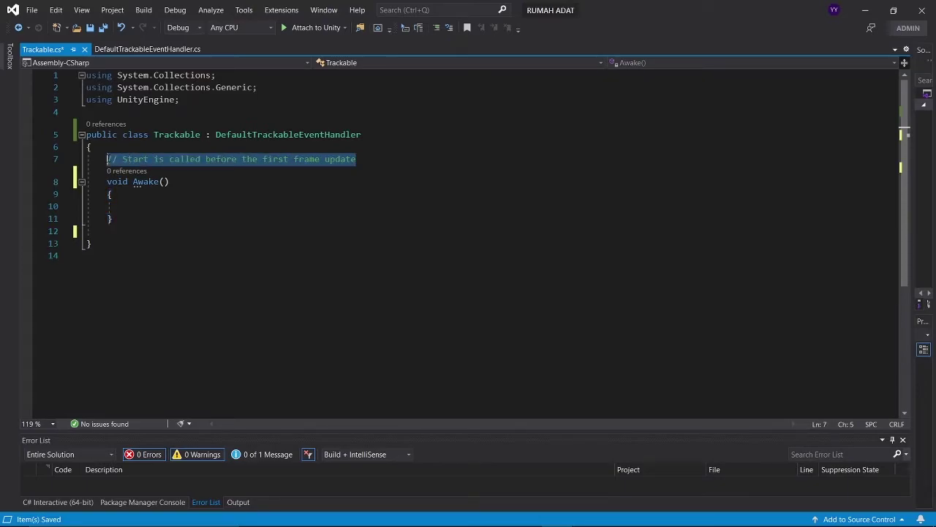
pyautogui.press('BackSpace')
pyautogui.write('public ')
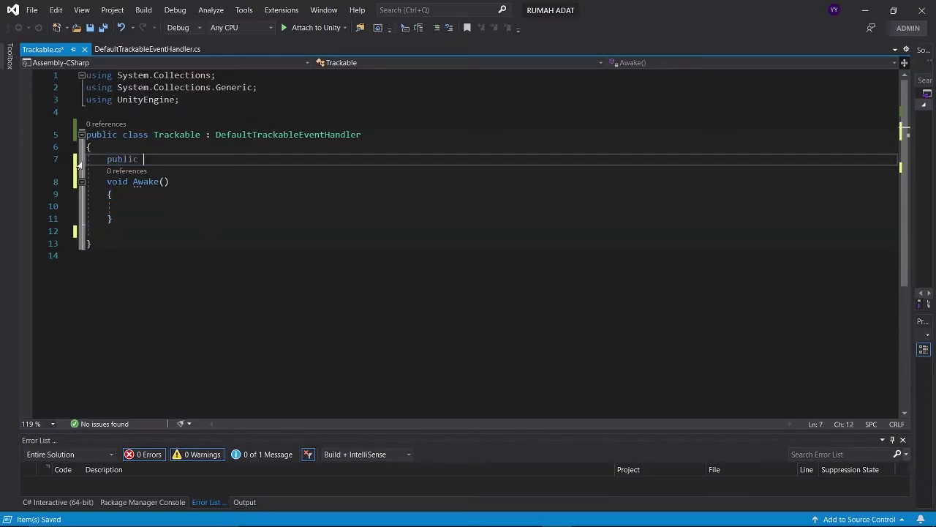
pyautogui.write('AudioSource s')
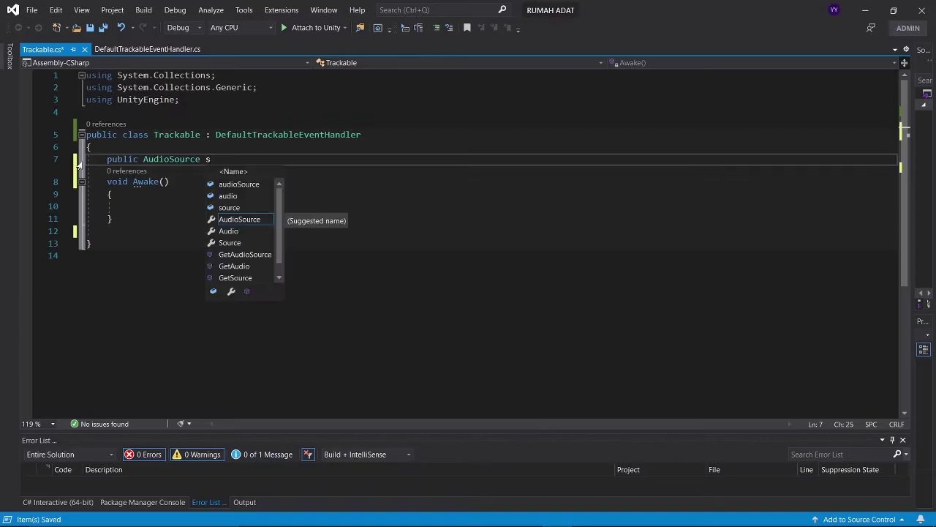
pyautogui.write('uara;')
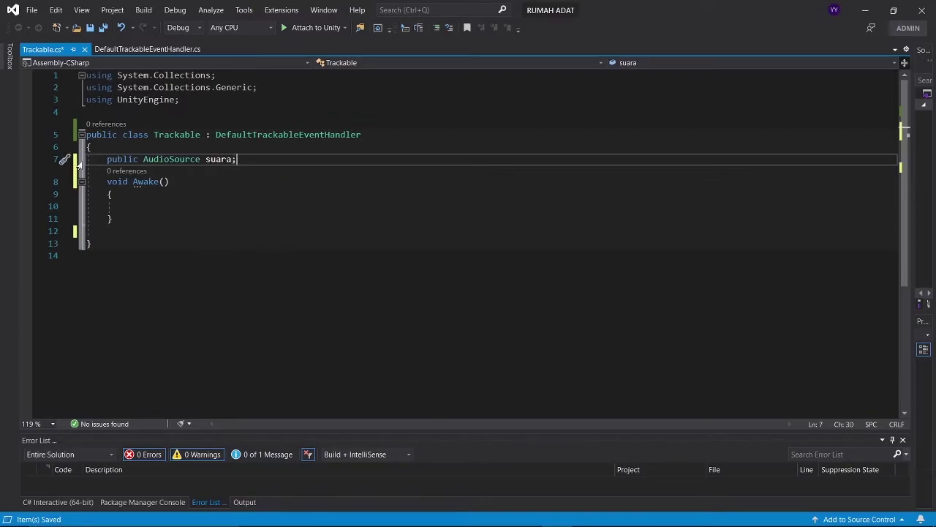
# Fill Awake with suara = GetComponent<AudioSource>(); and add blank lines below it
pyautogui.click(141, 206)
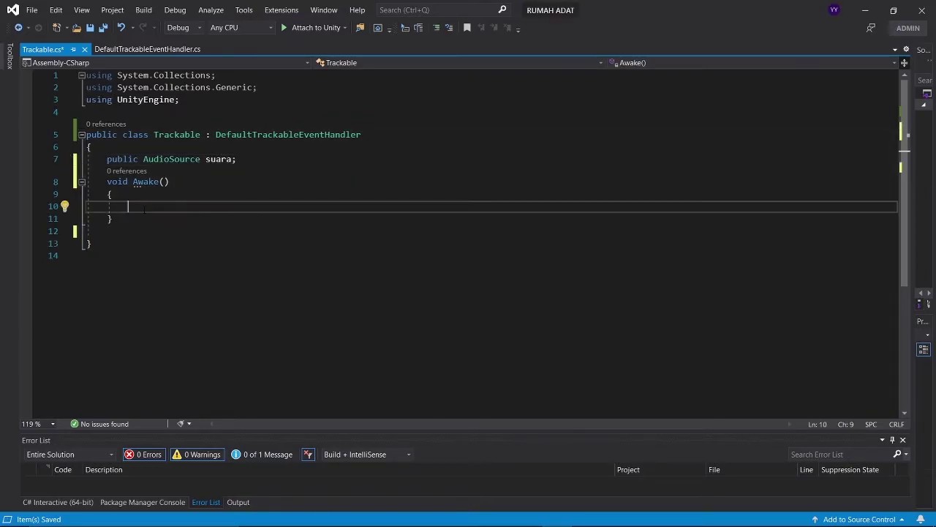
pyautogui.write('suara = GetComp')
pyautogui.press('Tab')
pyautogui.write('<')
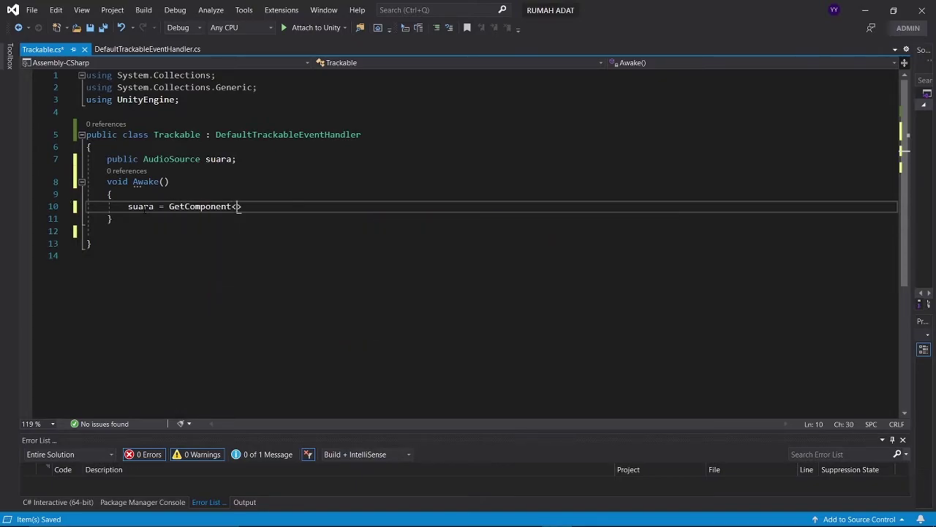
pyautogui.write('AudioSou')
pyautogui.press('Tab')
pyautogui.write('>();')
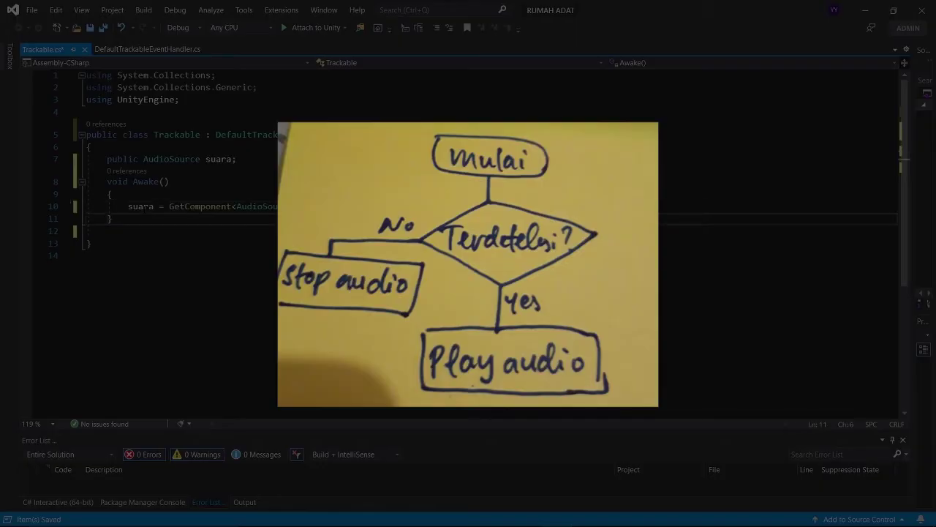
pyautogui.press('Down')
pyautogui.press('Return')
pyautogui.press('Return')
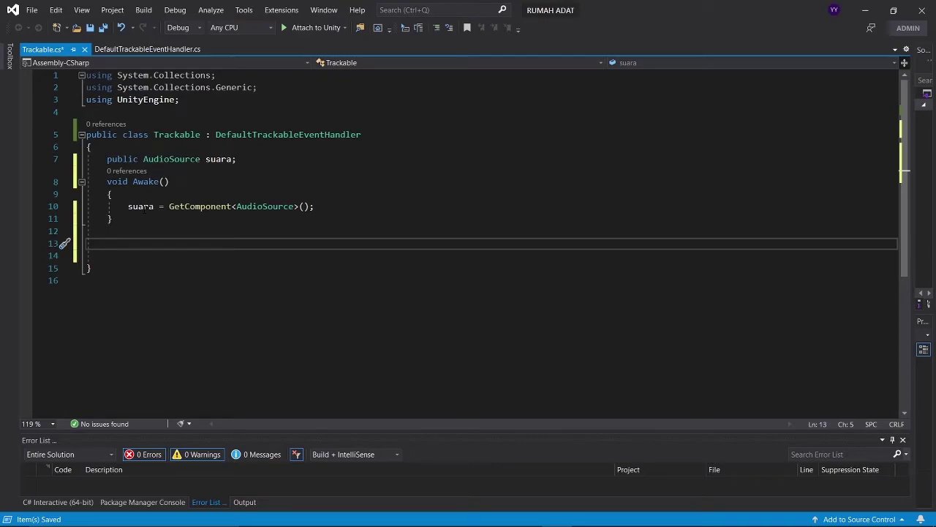
pyautogui.keyDown('ctrl'); pyautogui.scroll(2, 141, 207); pyautogui.keyUp('ctrl')
pyautogui.keyDown('ctrl'); pyautogui.scroll(1, 144, 211); pyautogui.keyUp('ctrl')
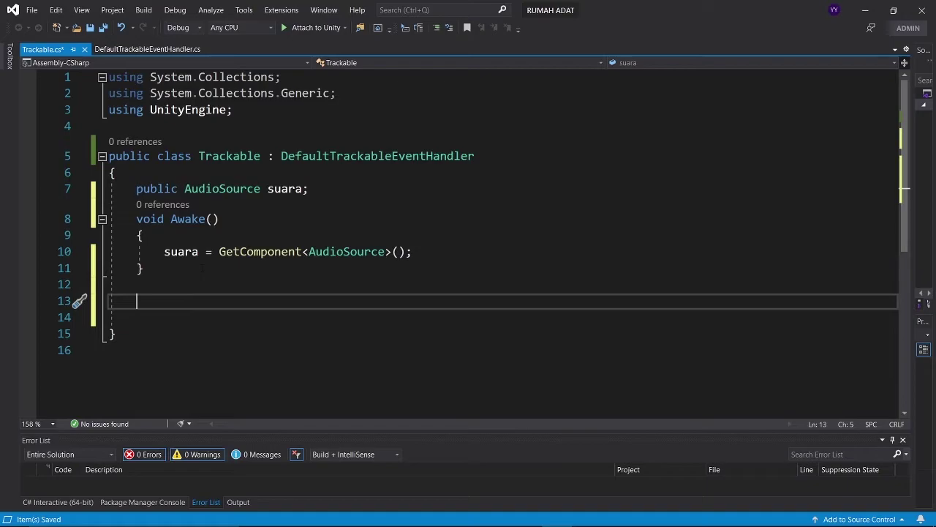
pyautogui.scroll(-1, 201, 274)
pyautogui.scroll(-1, 200, 276)
pyautogui.scroll(1, 200, 278)
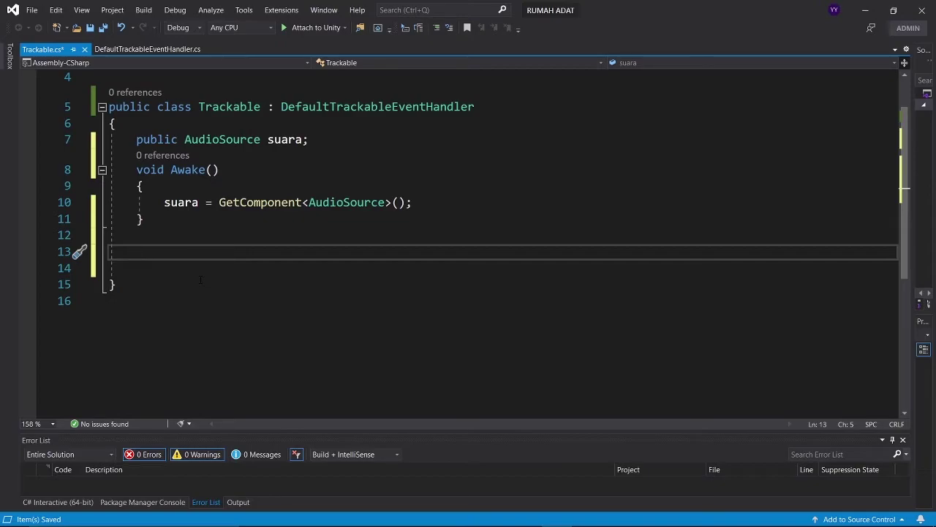
# Insert an OnTrackingFound override that runs suara.Play(); after the base call
pyautogui.write('overri')
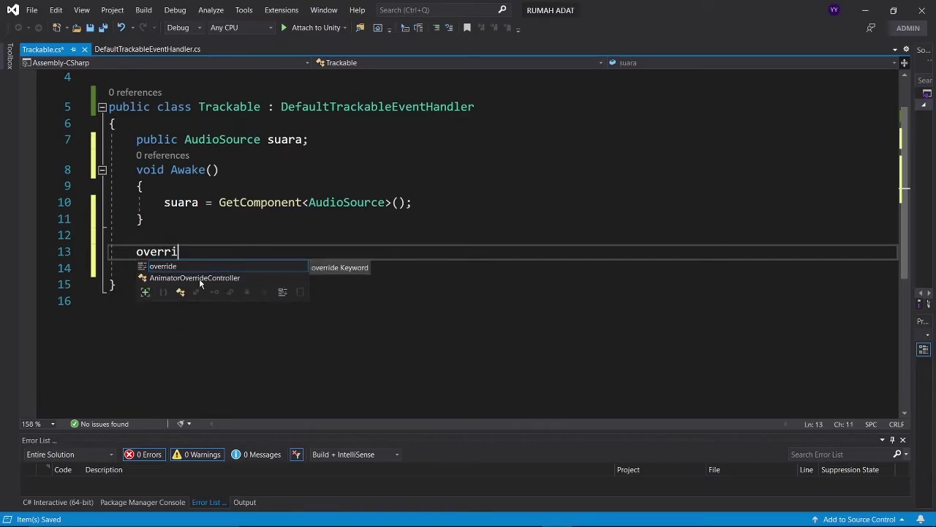
pyautogui.write('de')
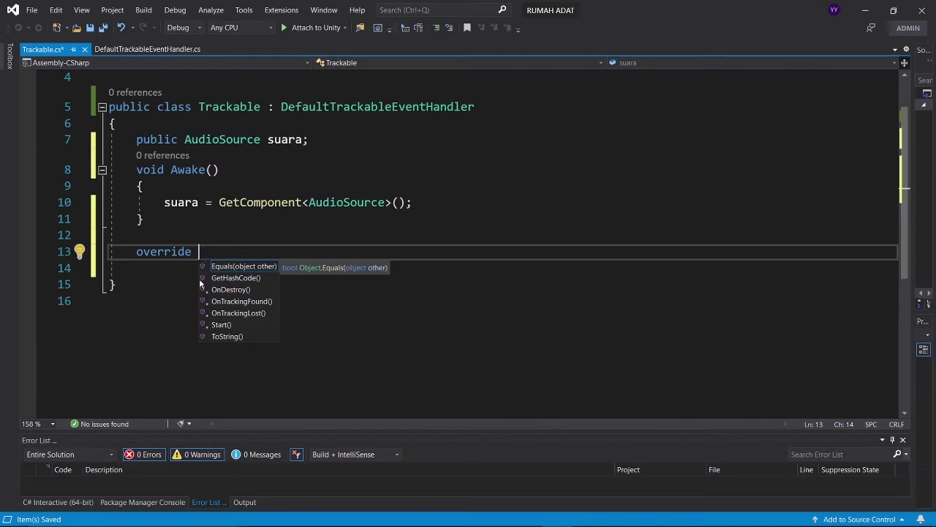
pyautogui.press('Down')
pyautogui.press('Down')
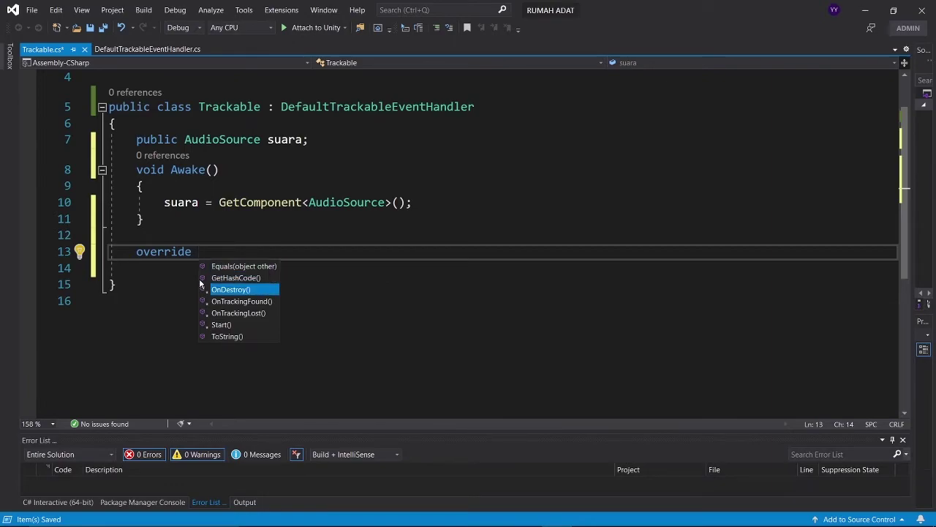
pyautogui.press('Down')
pyautogui.press('Return')
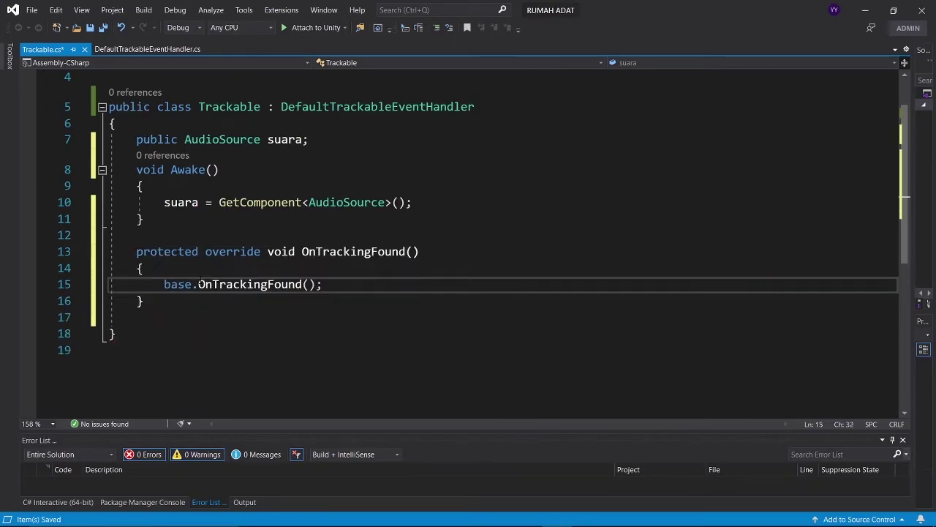
pyautogui.press('Return')
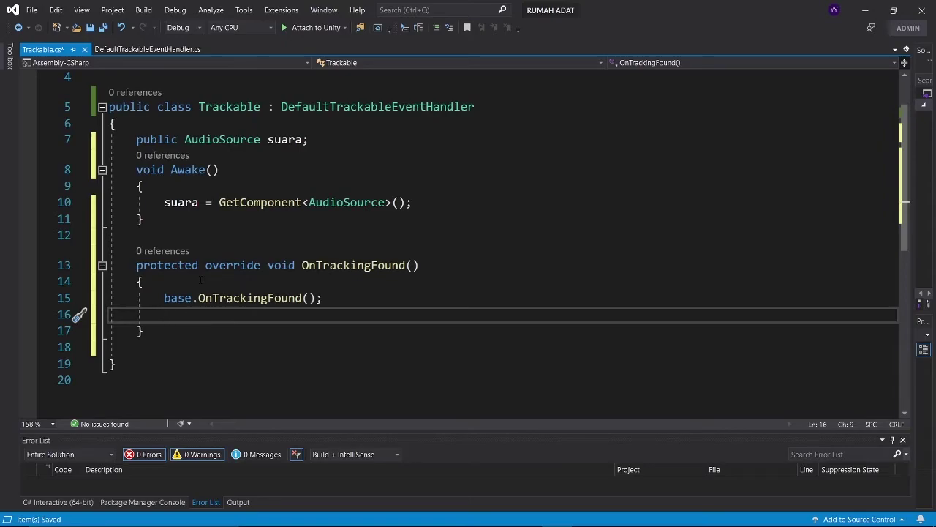
pyautogui.write('suara.Play')
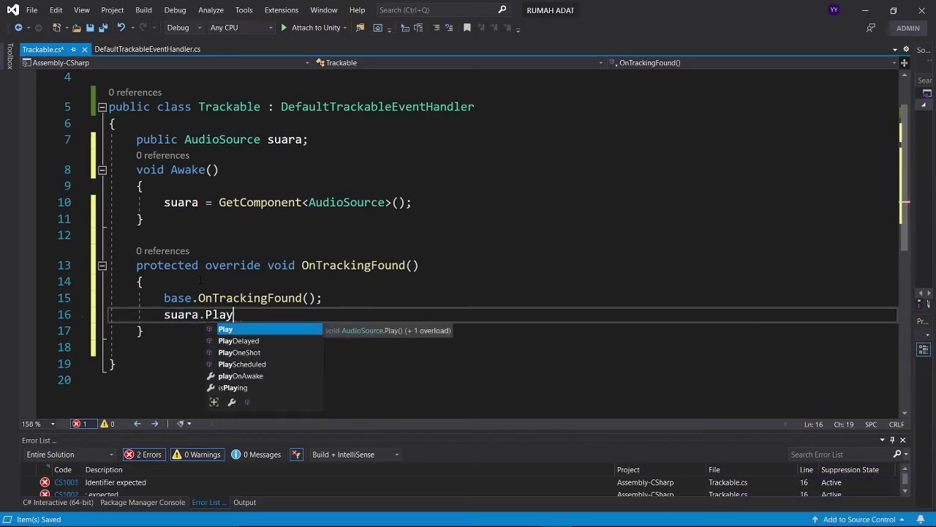
pyautogui.write('();')
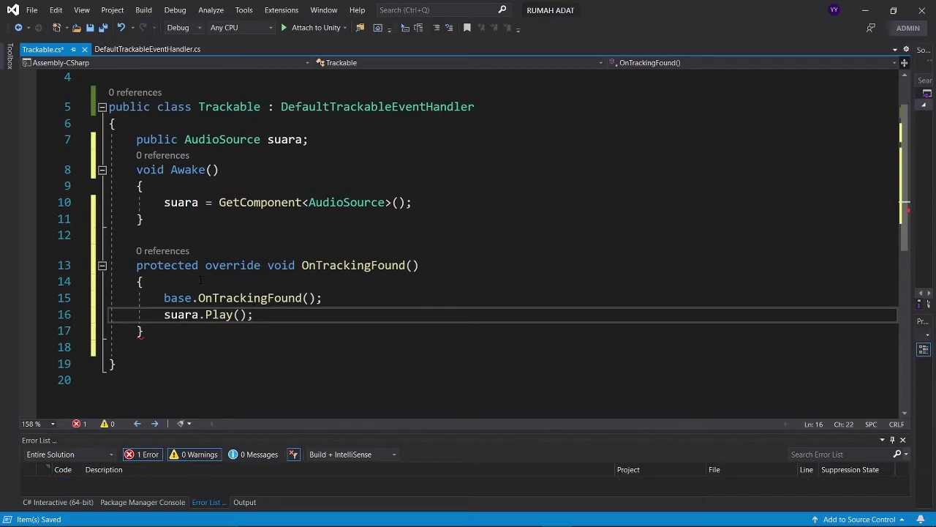
pyautogui.press('Down')
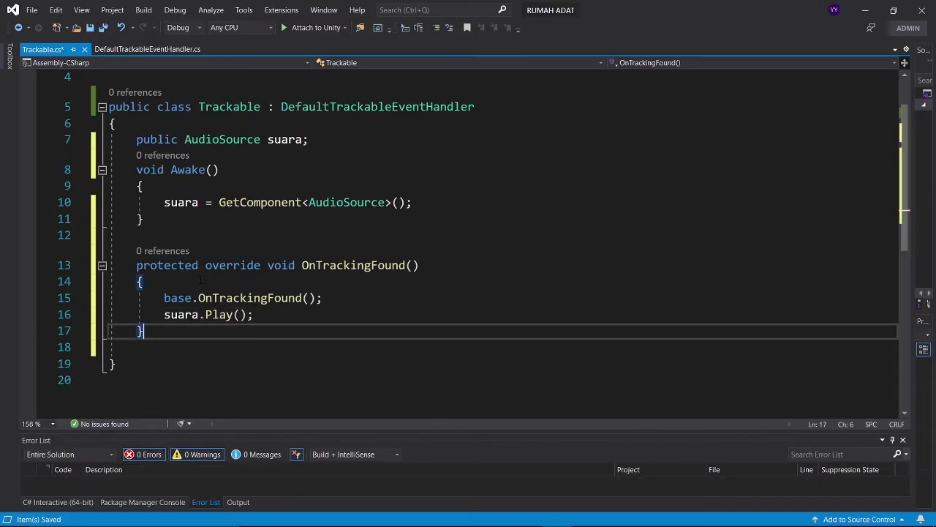
pyautogui.press('Return')
pyautogui.press('Return')
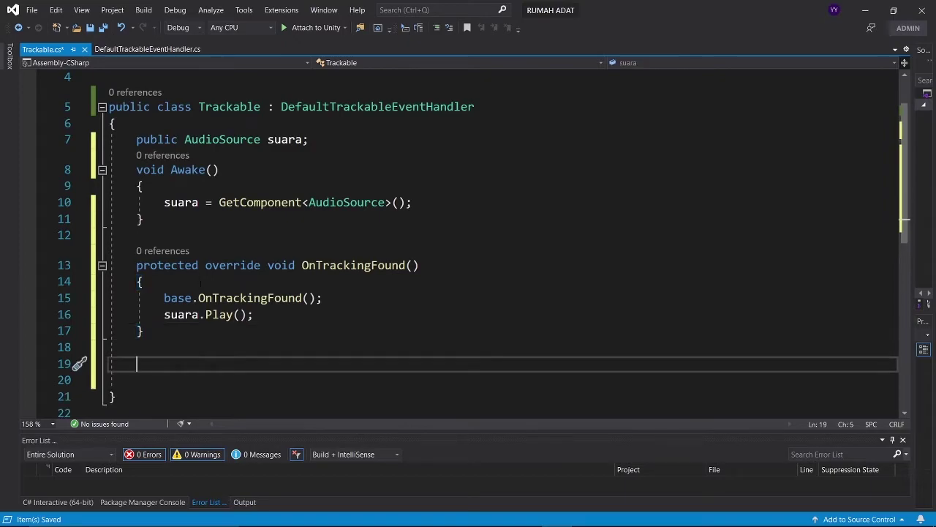
# Add an OnTrackingLost override calling suara.Stop() after the base call, and save
pyautogui.scroll(-2, 200, 281)
pyautogui.write('override')
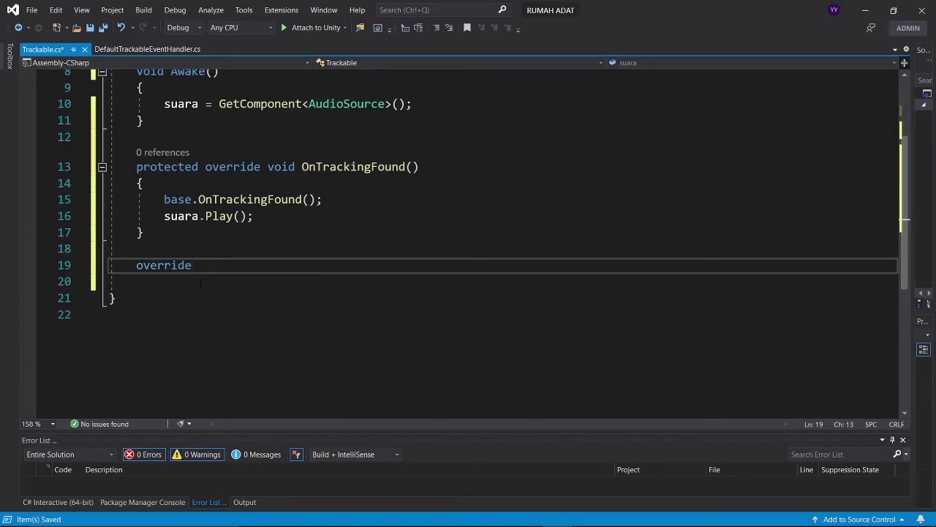
pyautogui.press('Down')
pyautogui.press('Down')
pyautogui.press('Down')
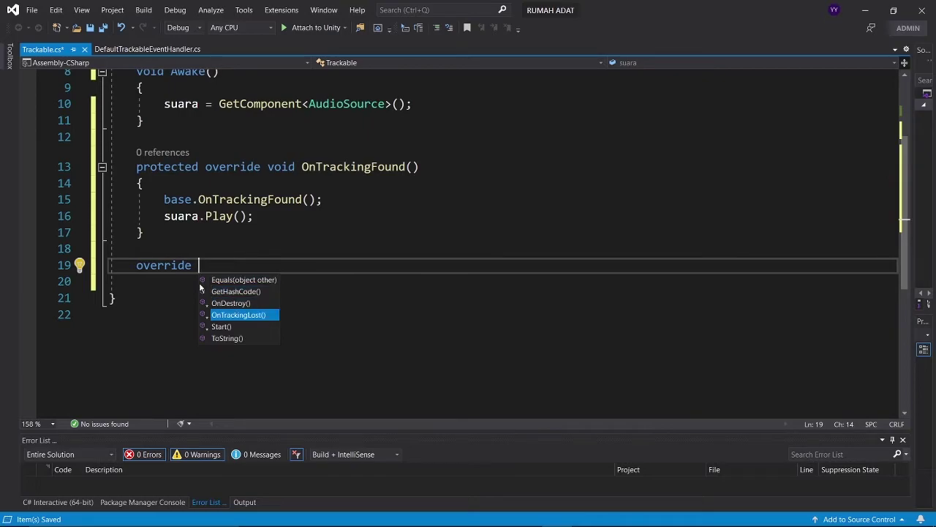
pyautogui.press('Return')
pyautogui.press('Return')
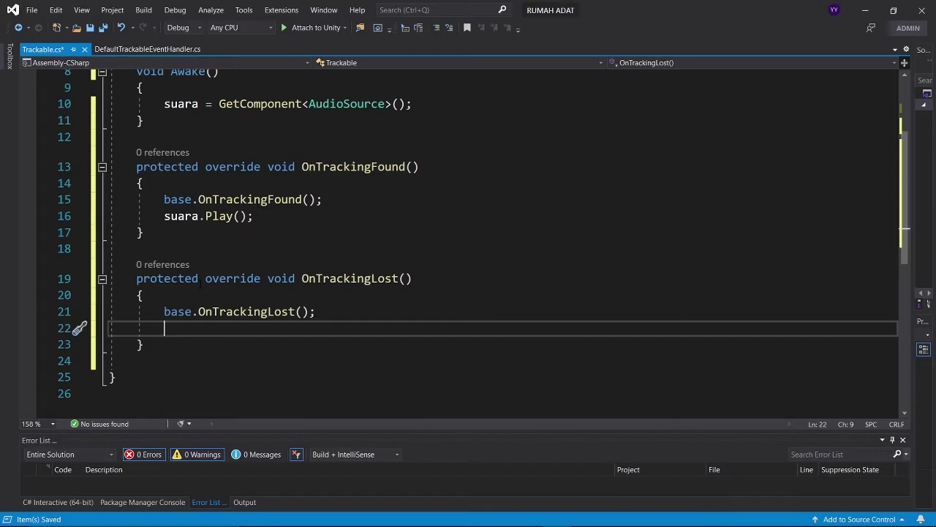
pyautogui.write('suar')
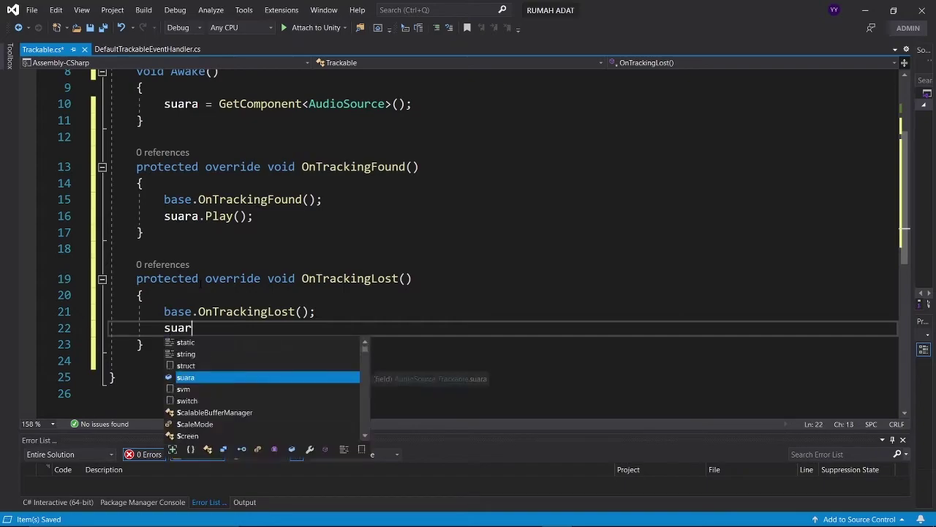
pyautogui.write('a.stop();')
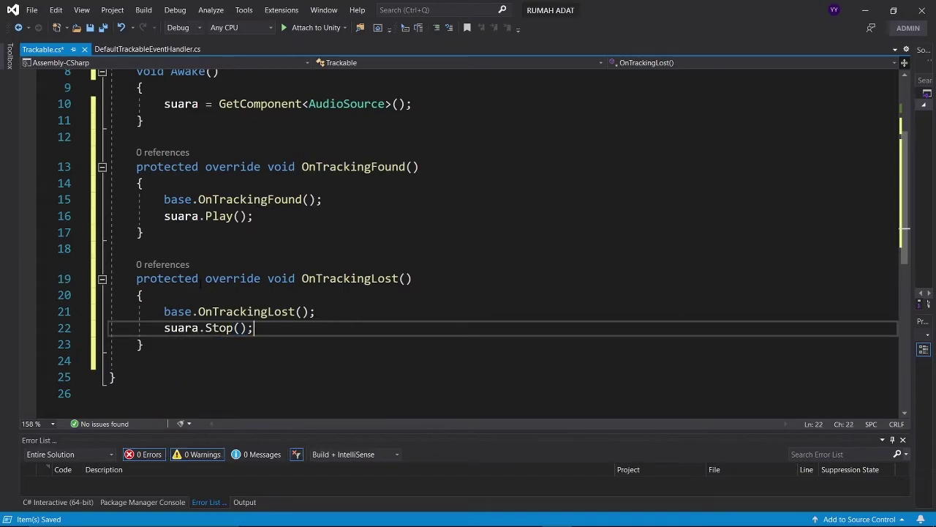
pyautogui.hotkey('ctrl', 's')
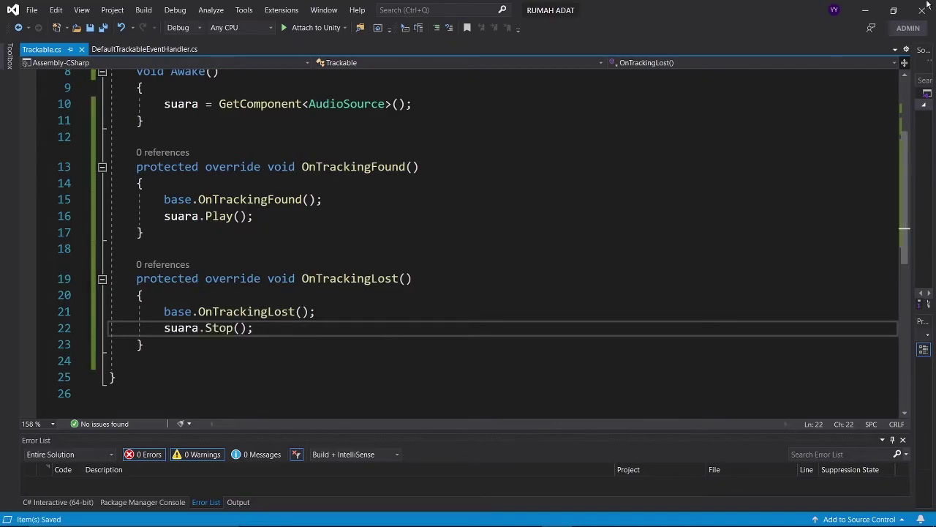
# Select markers Tambi, Honai and Rumah Gadang and add the Trackable script
pyautogui.click(867, 10)
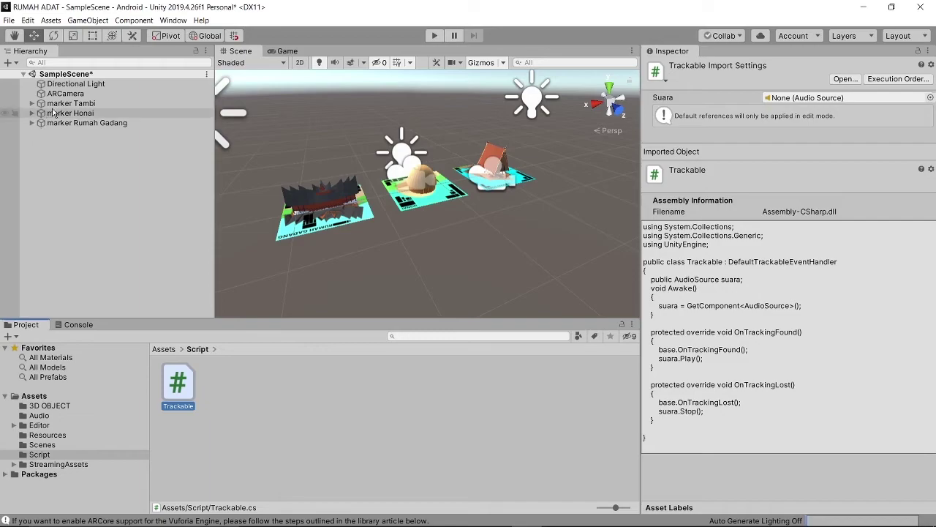
pyautogui.click(71, 103)
pyautogui.keyDown('shift'); pyautogui.click(96, 125); pyautogui.keyUp('shift')
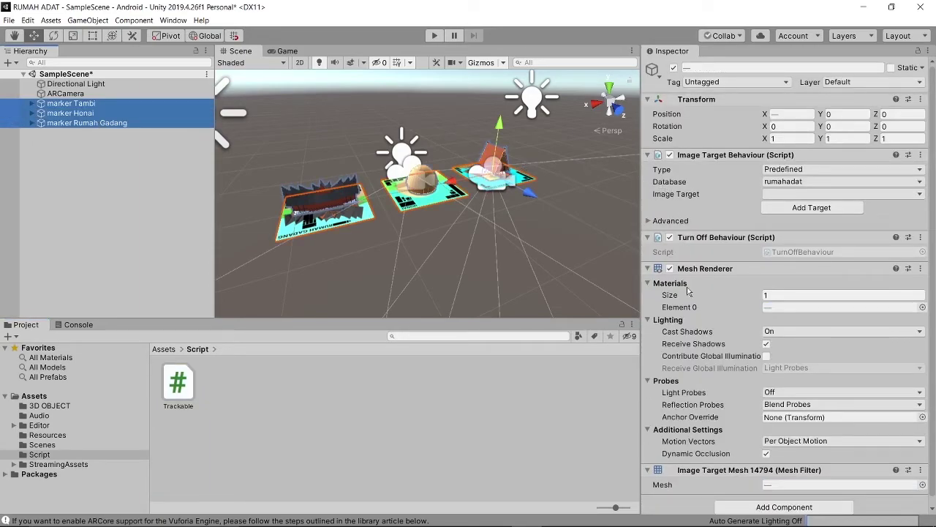
pyautogui.scroll(-2, 687, 316)
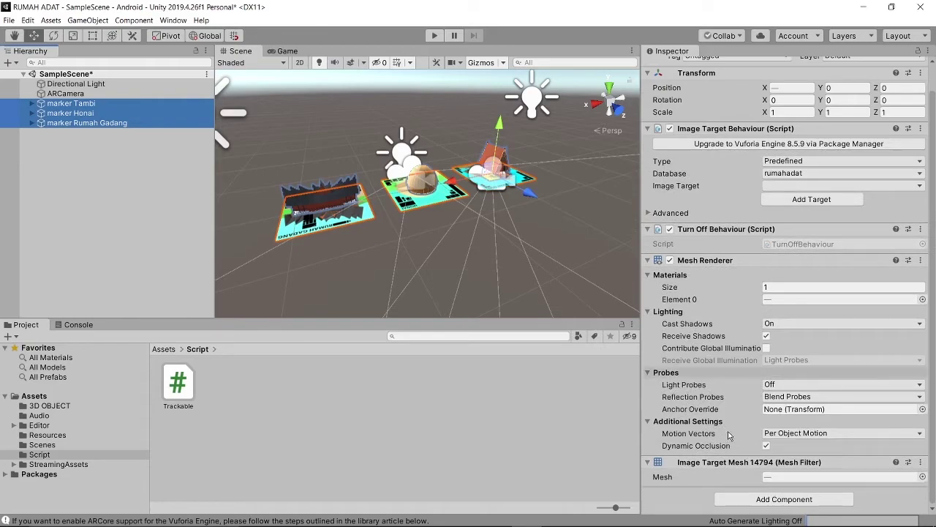
pyautogui.click(772, 499)
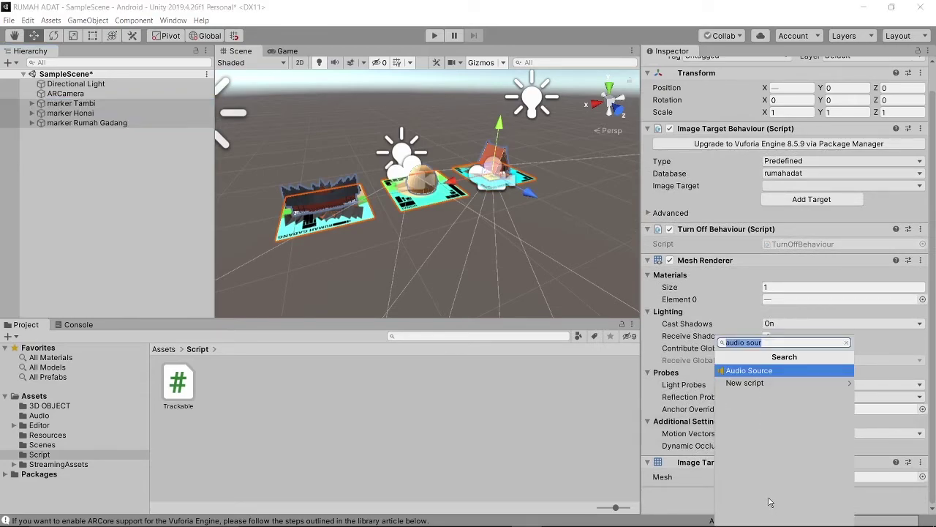
pyautogui.write('t')
pyautogui.write('r')
pyautogui.write('ack')
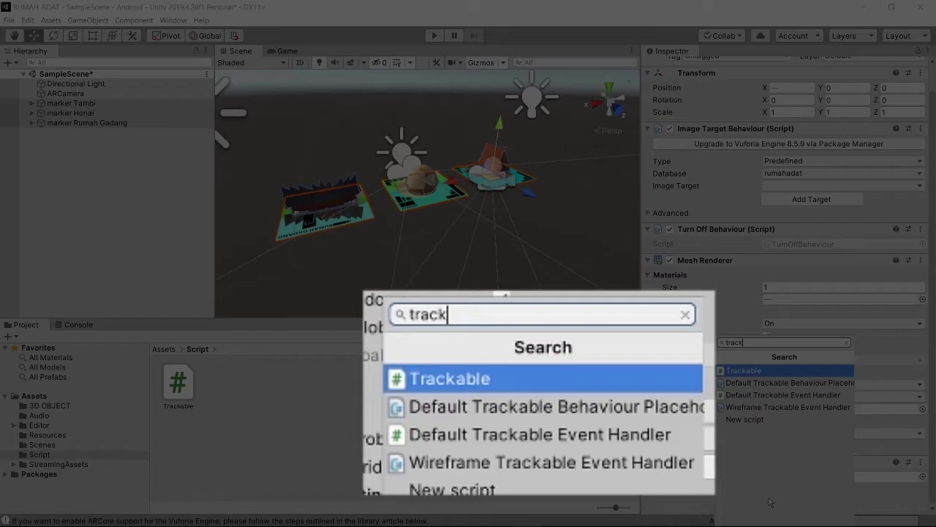
pyautogui.click(420, 379)
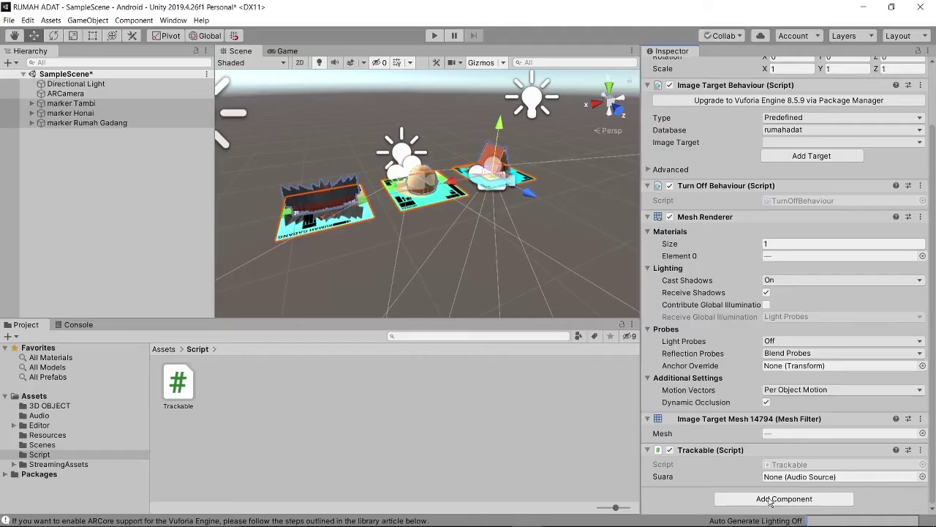
# Add an Audio Source component to the three markers
pyautogui.click(770, 500)
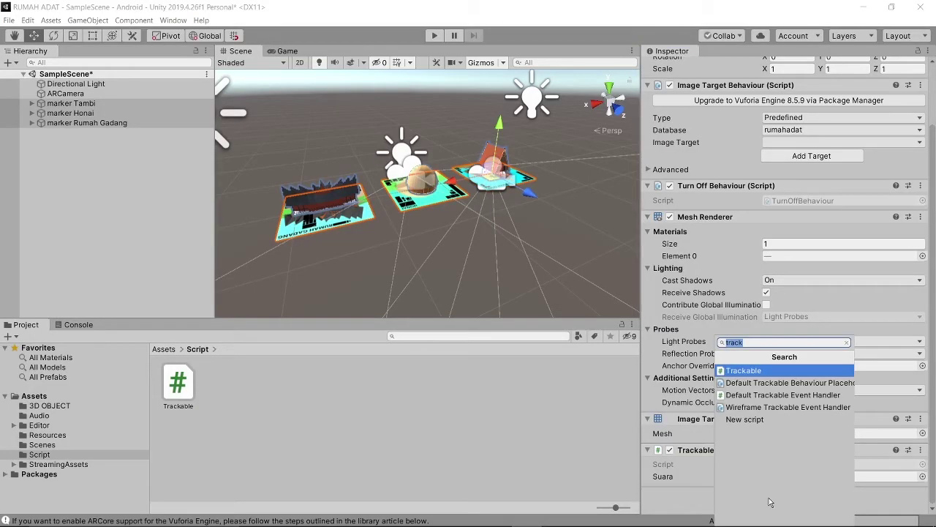
pyautogui.write('AudioS')
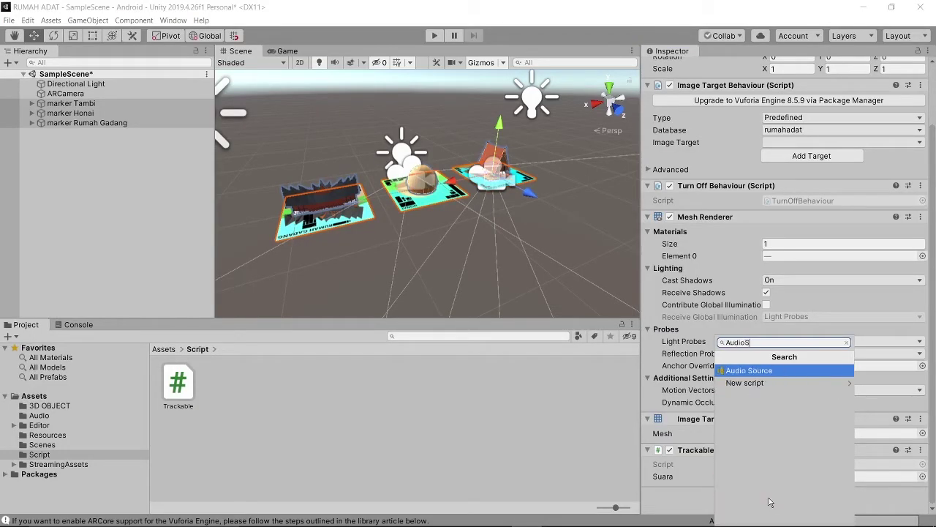
pyautogui.click(767, 372)
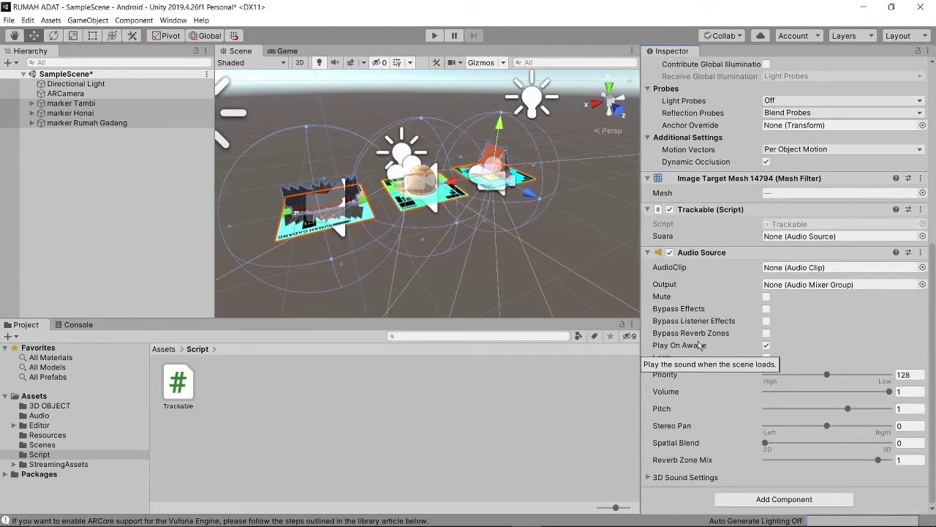
# Give marker Tambi the Audio Tambi clip and turn off Play On Awake
pyautogui.click(93, 111)
pyautogui.click(95, 106)
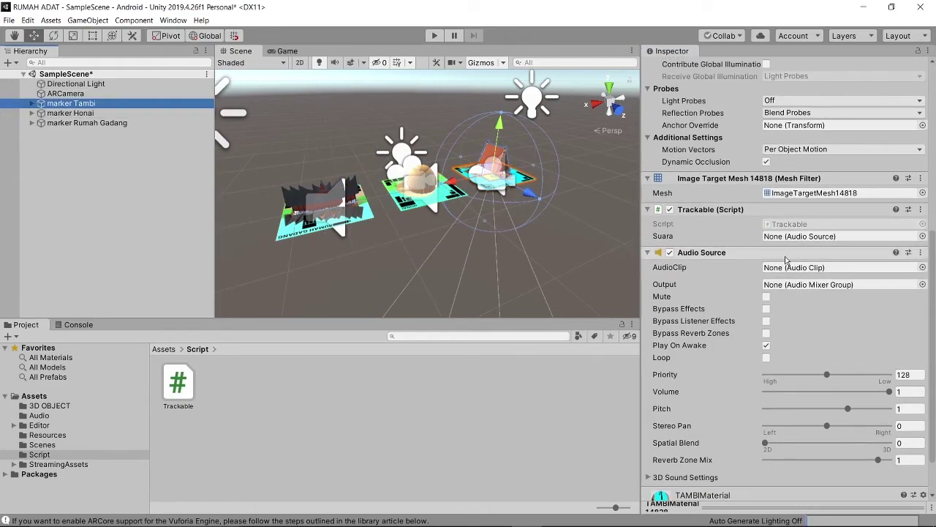
pyautogui.click(923, 268)
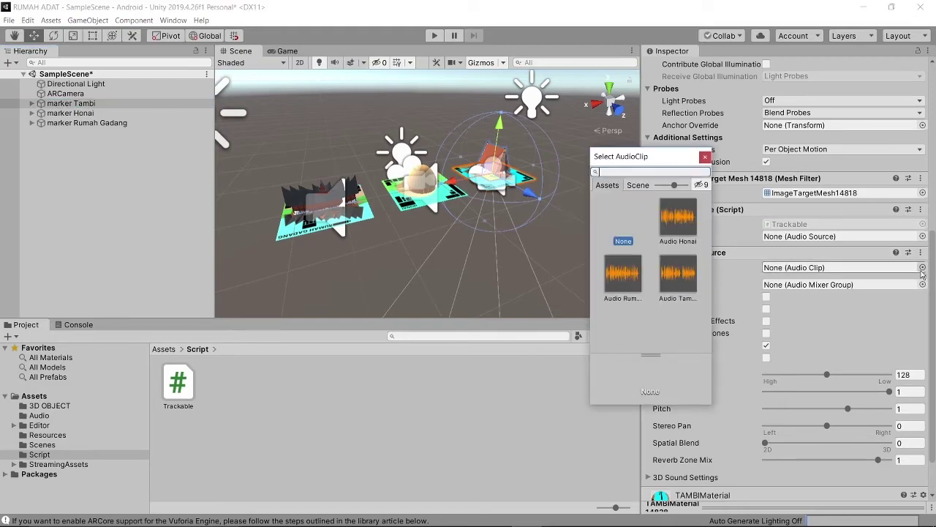
pyautogui.click(673, 290)
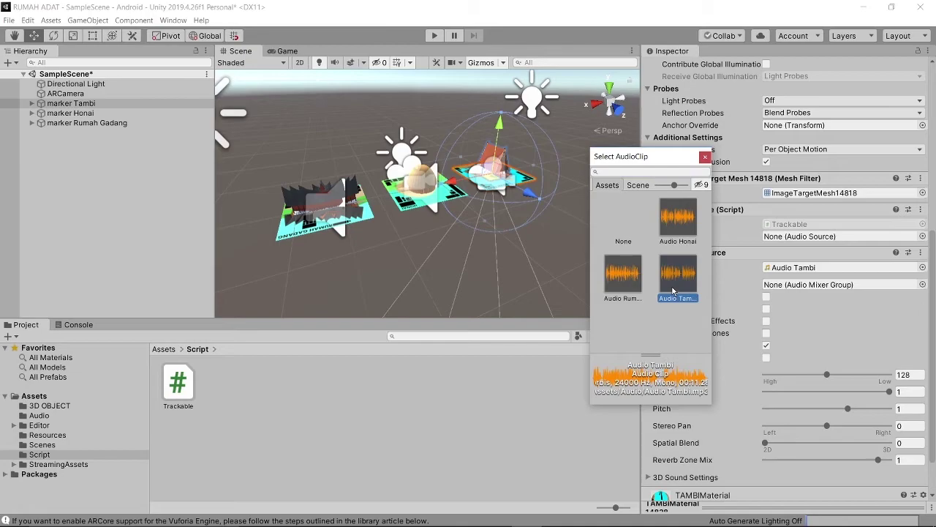
pyautogui.click(704, 158)
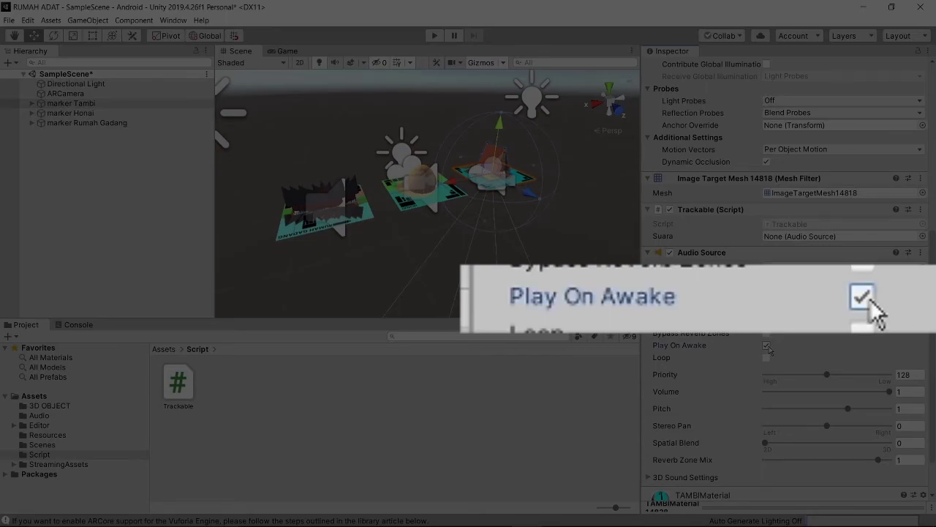
pyautogui.click(767, 347)
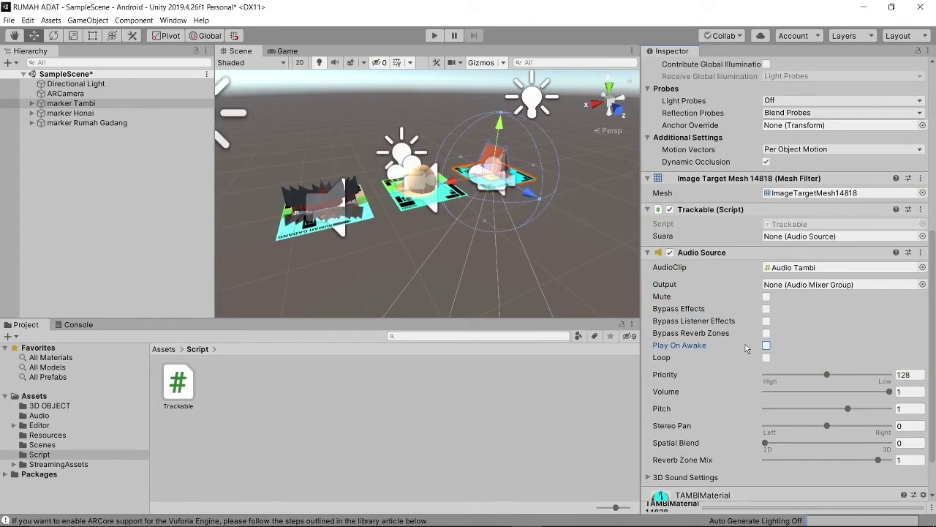
# Assign Audio Honai and Audio Rumah Gadang to their markers, Play On Awake off
pyautogui.click(80, 113)
pyautogui.click(922, 267)
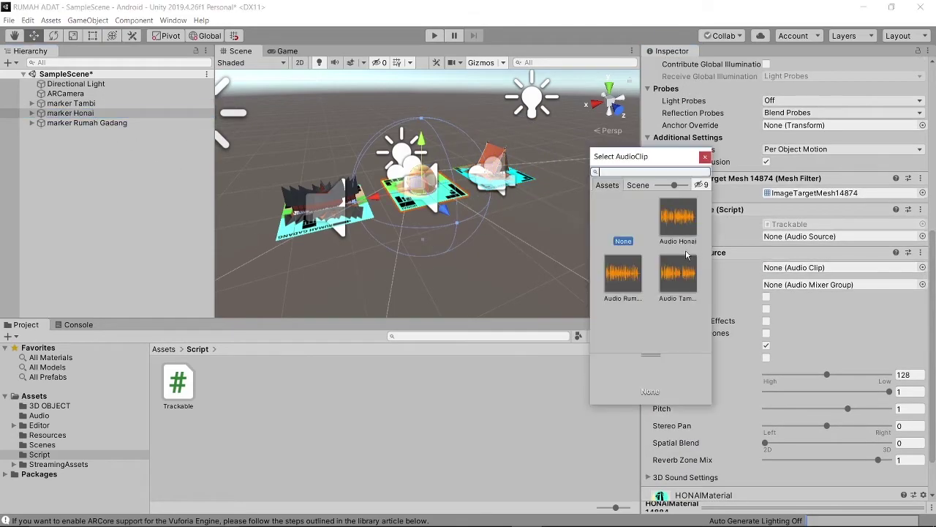
pyautogui.doubleClick(678, 222)
pyautogui.click(766, 346)
pyautogui.click(88, 123)
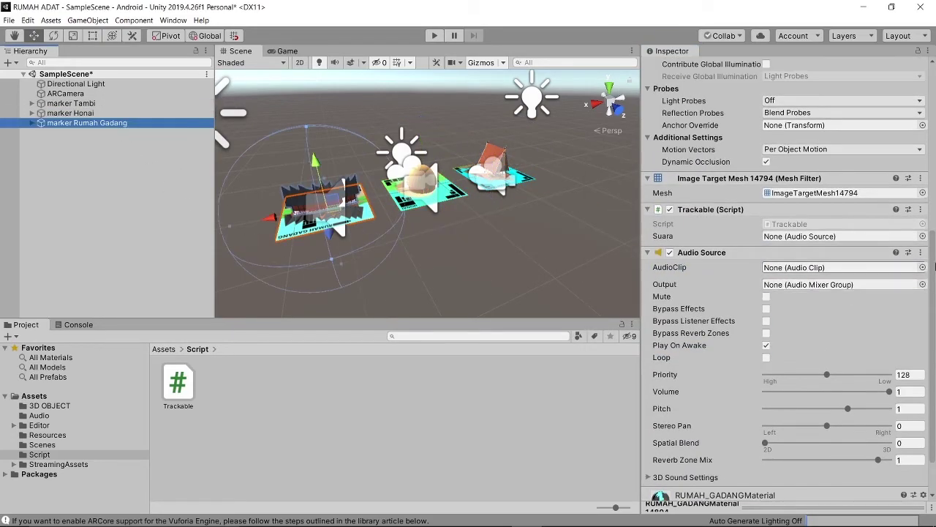
pyautogui.click(923, 267)
pyautogui.doubleClick(621, 277)
pyautogui.click(766, 345)
pyautogui.click(767, 347)
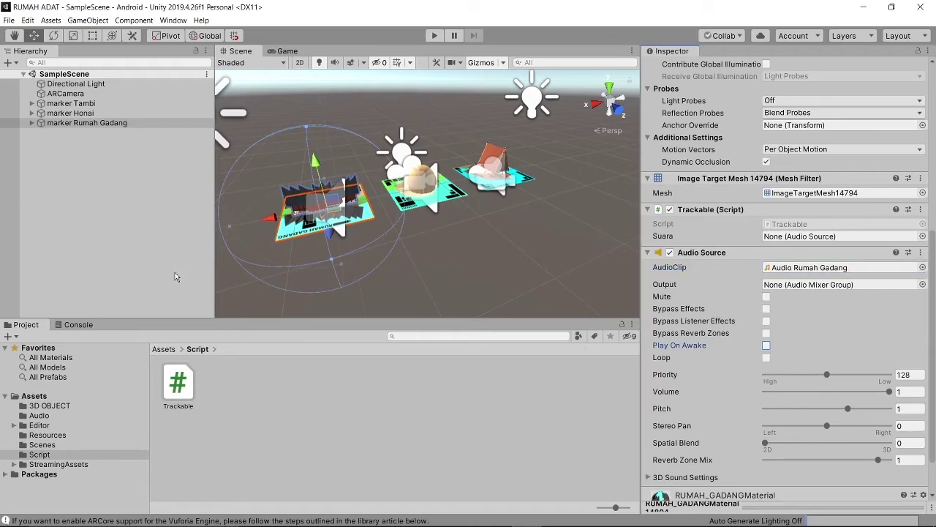
pyautogui.click(436, 37)
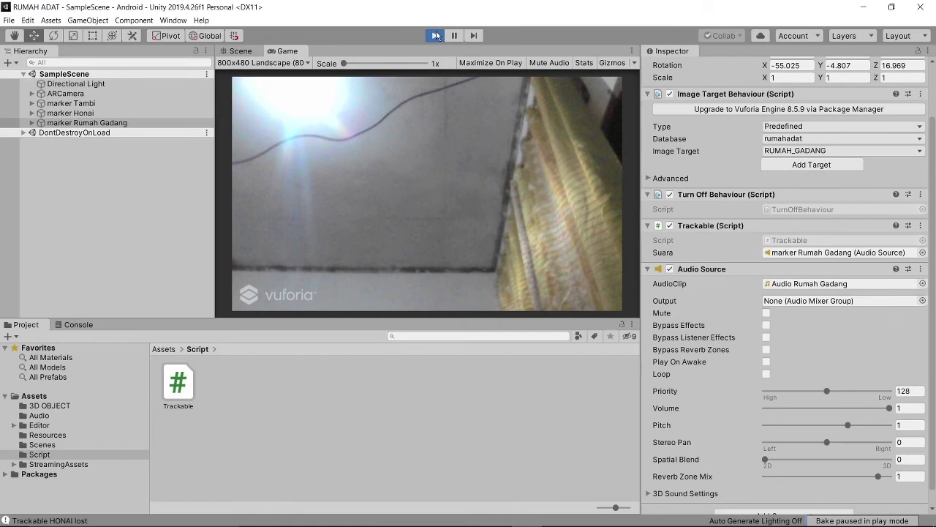
pyautogui.click(436, 36)
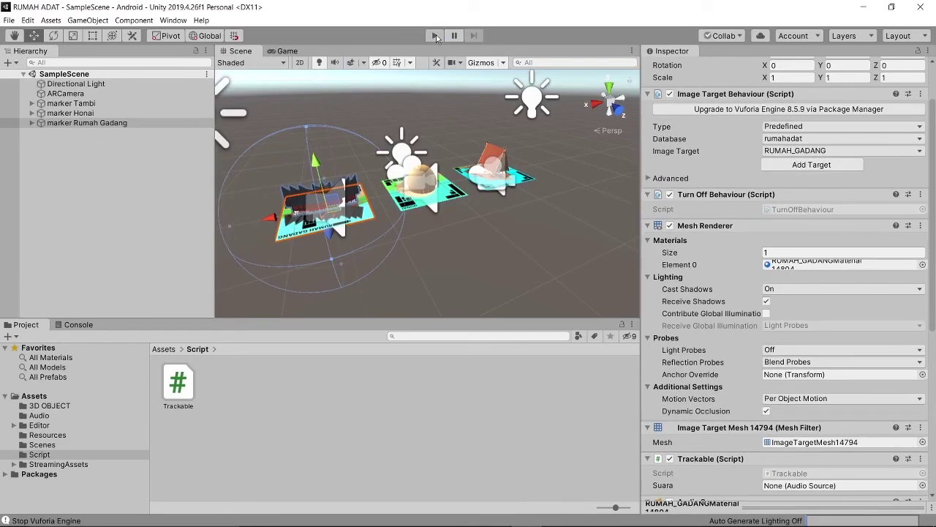